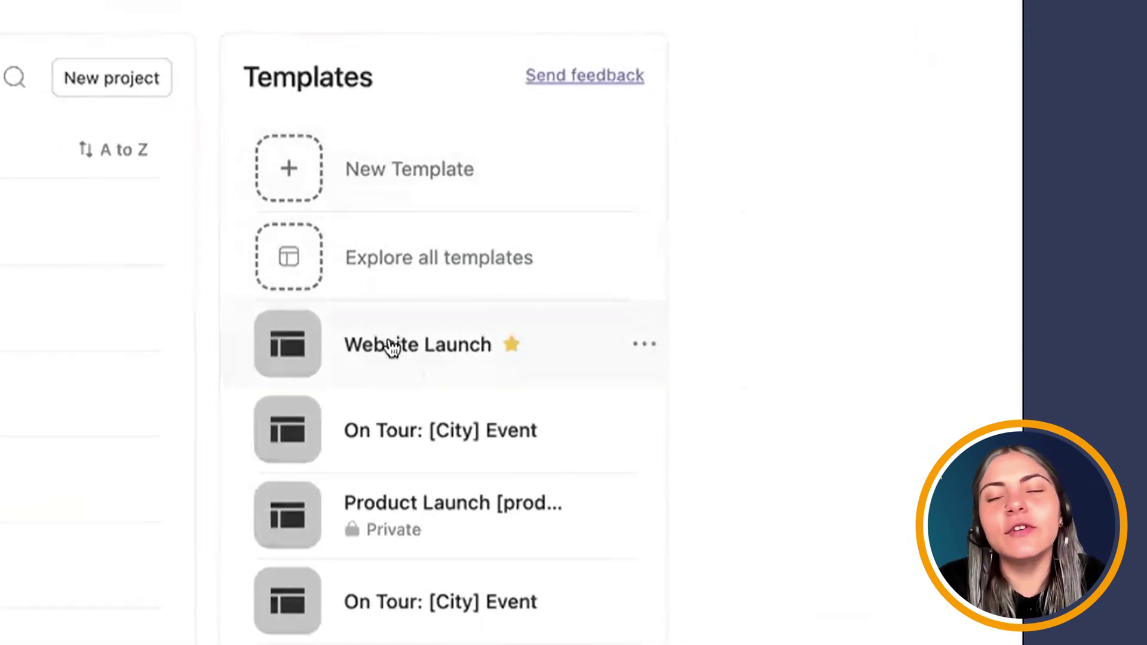
- Create a project from the Website Launch template, keeping its name, the Marketing team and the start date 08/28/25
click(406, 347)
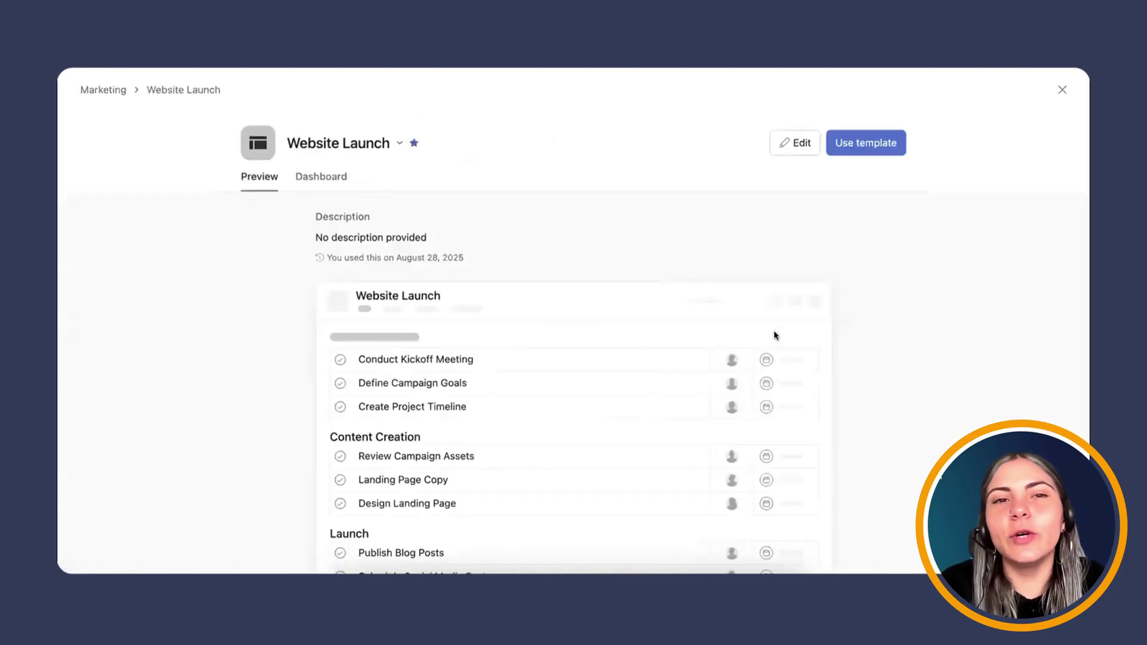
click(860, 142)
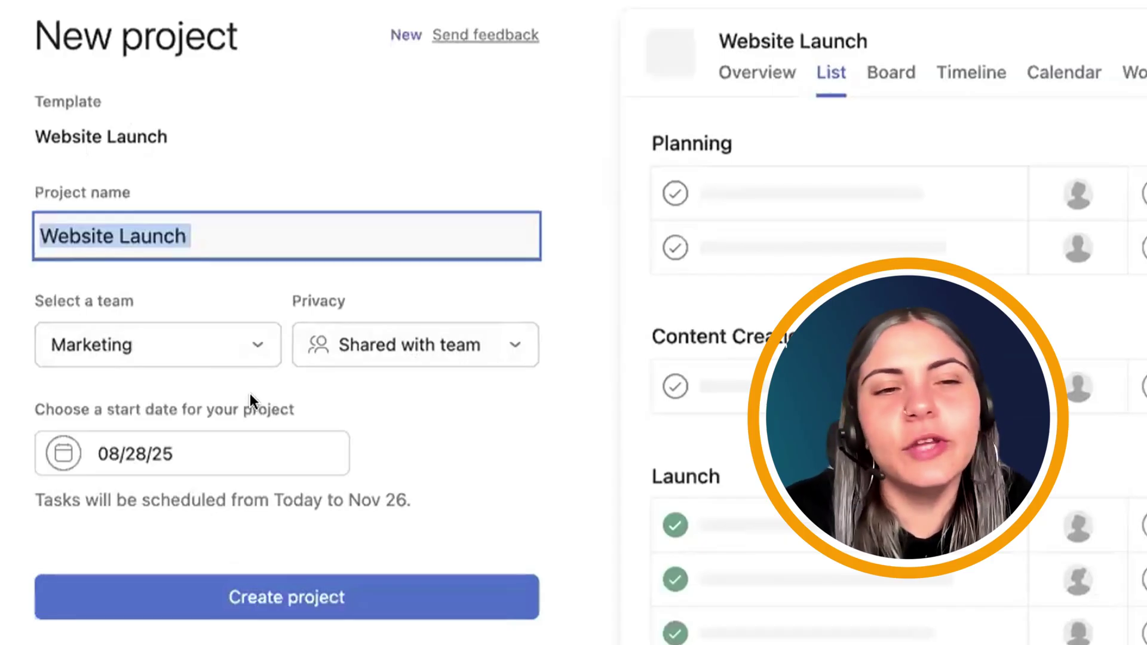
click(199, 450)
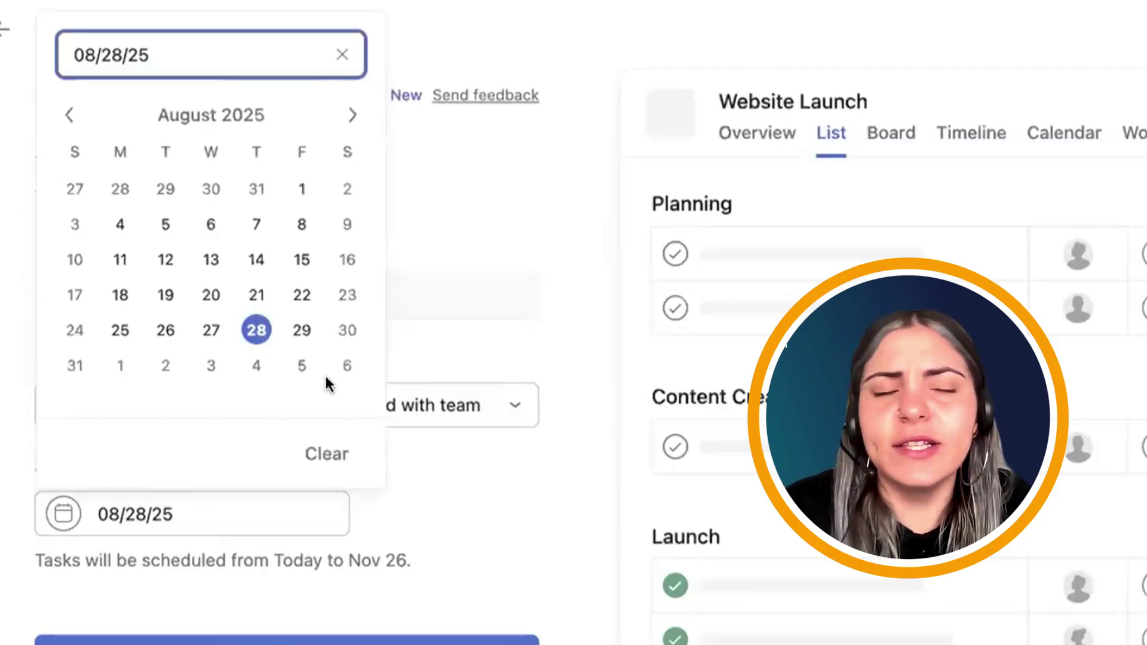
click(504, 530)
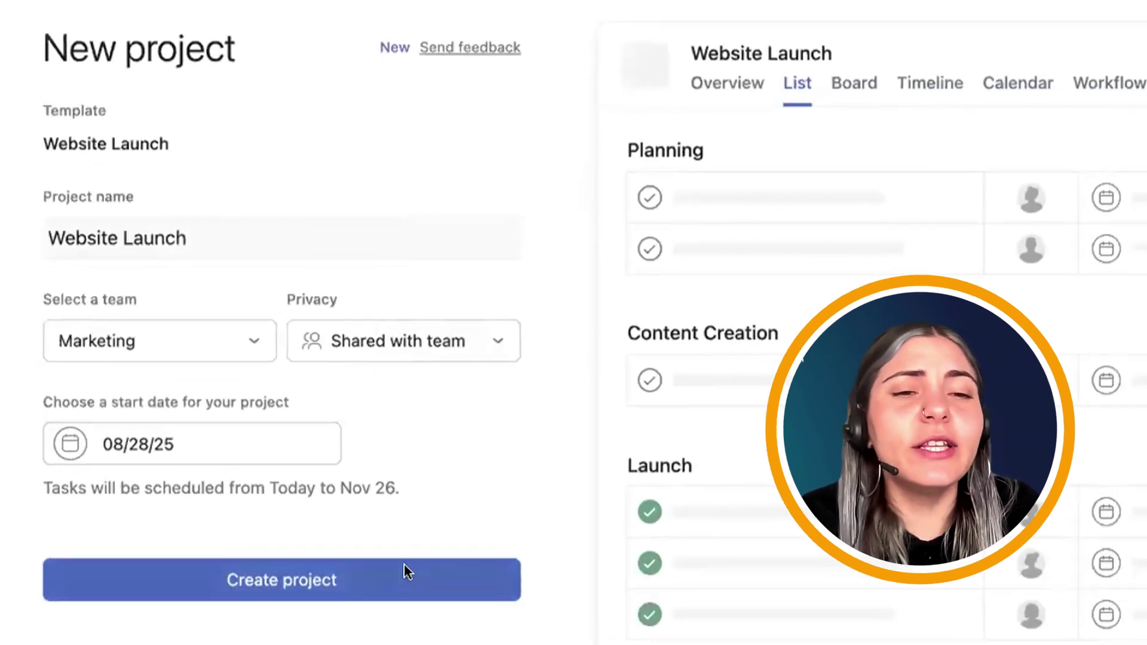
click(404, 564)
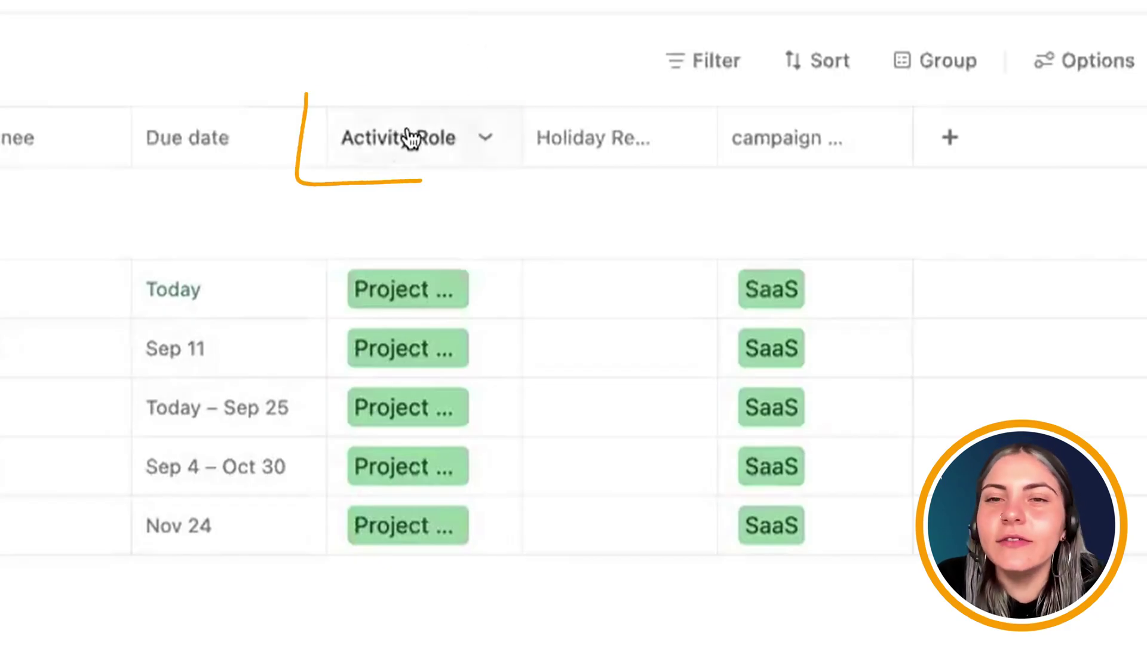
- Inspect the Activity Role and Holiday Review field options of the Conduct Kickoff Meeting task, and dismiss the project creation notice
click(415, 272)
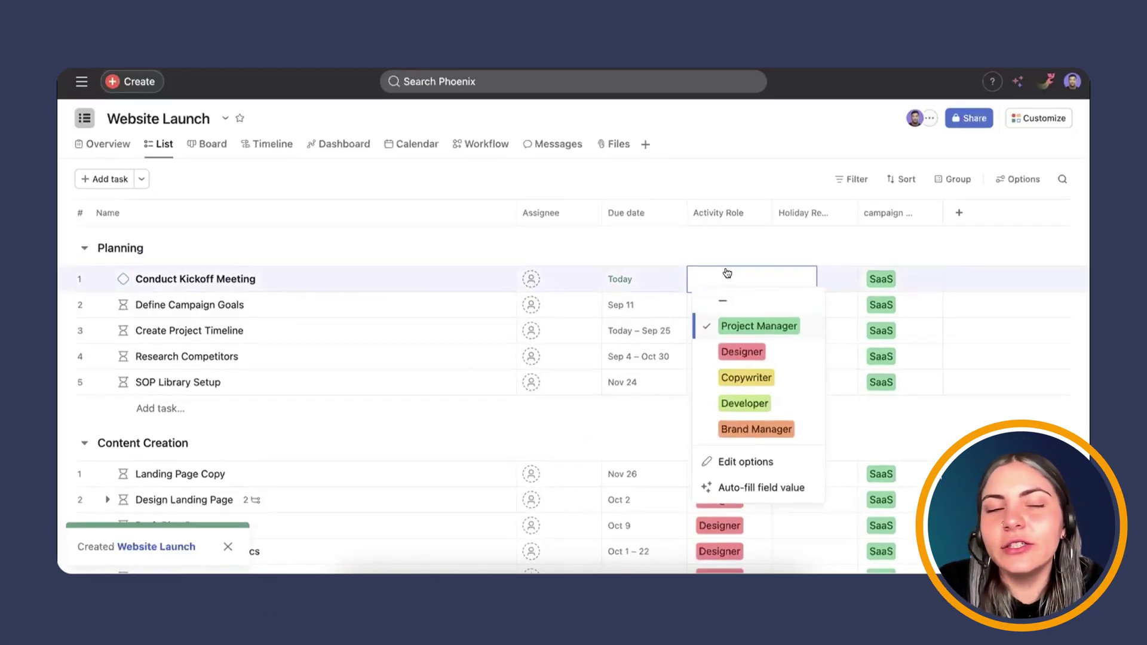
click(470, 275)
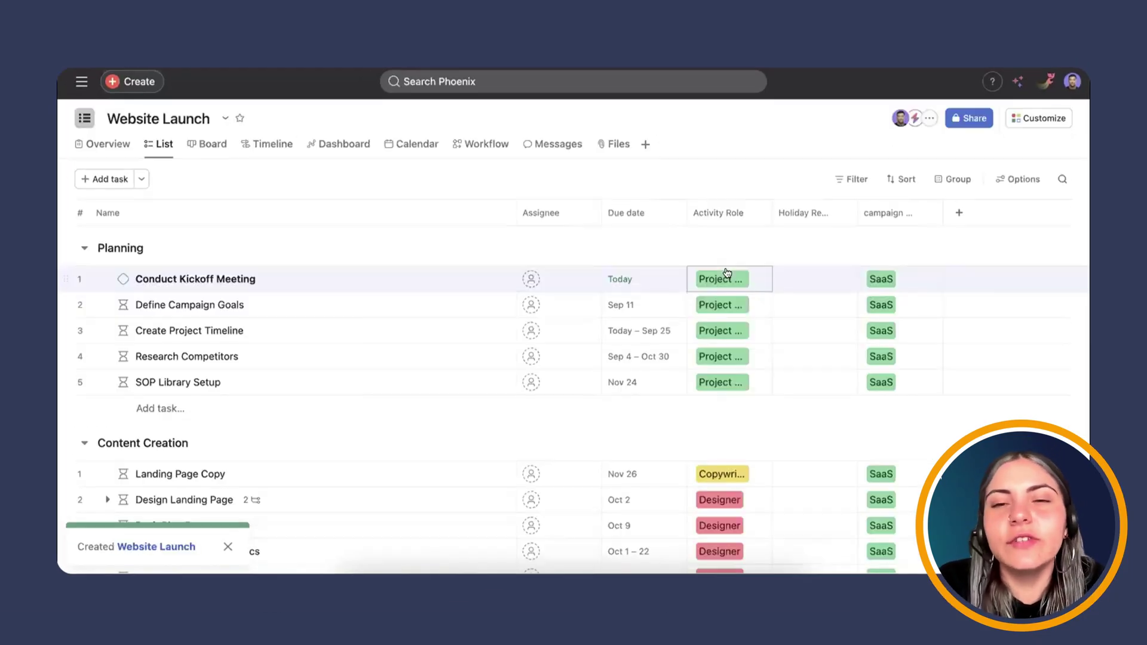
click(727, 273)
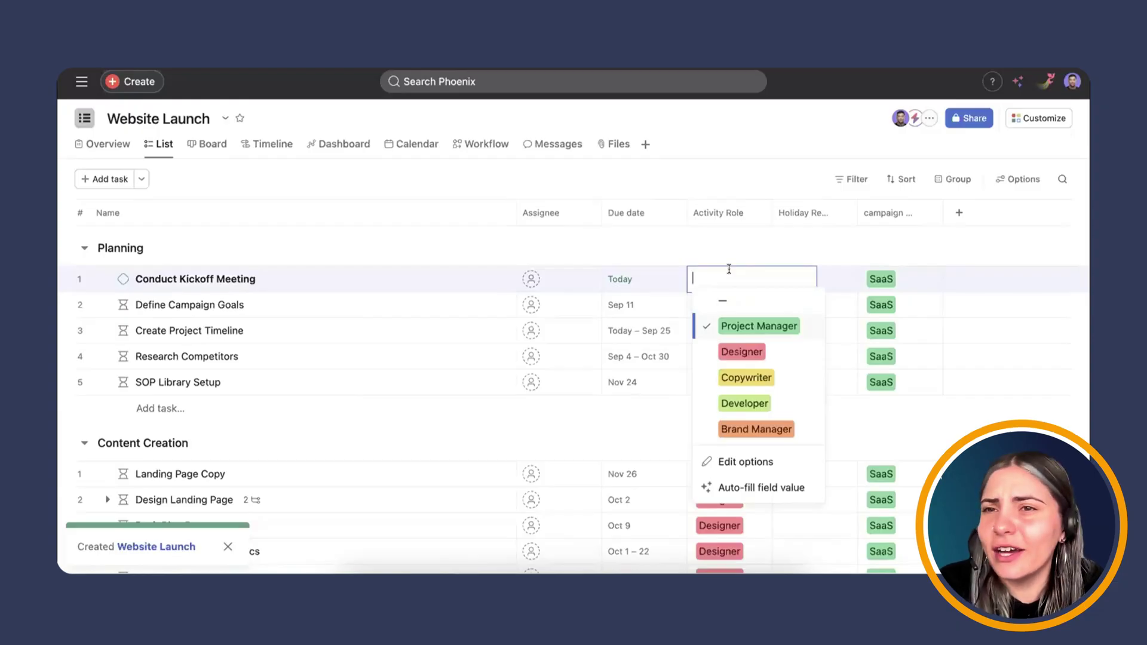
click(736, 173)
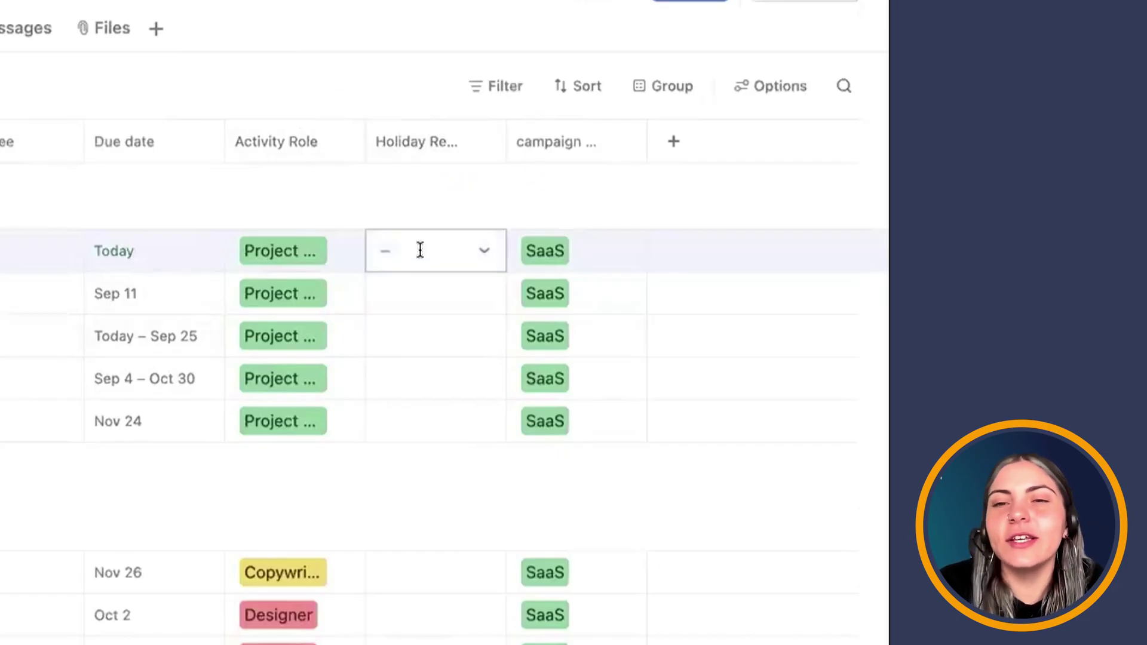
click(420, 250)
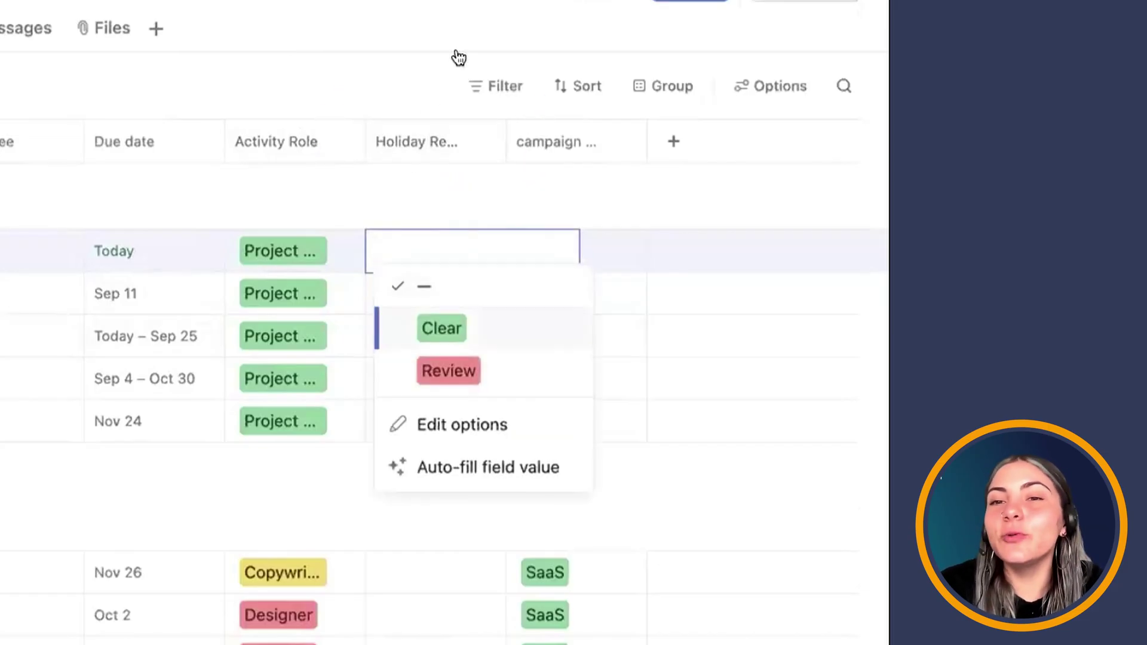
click(371, 69)
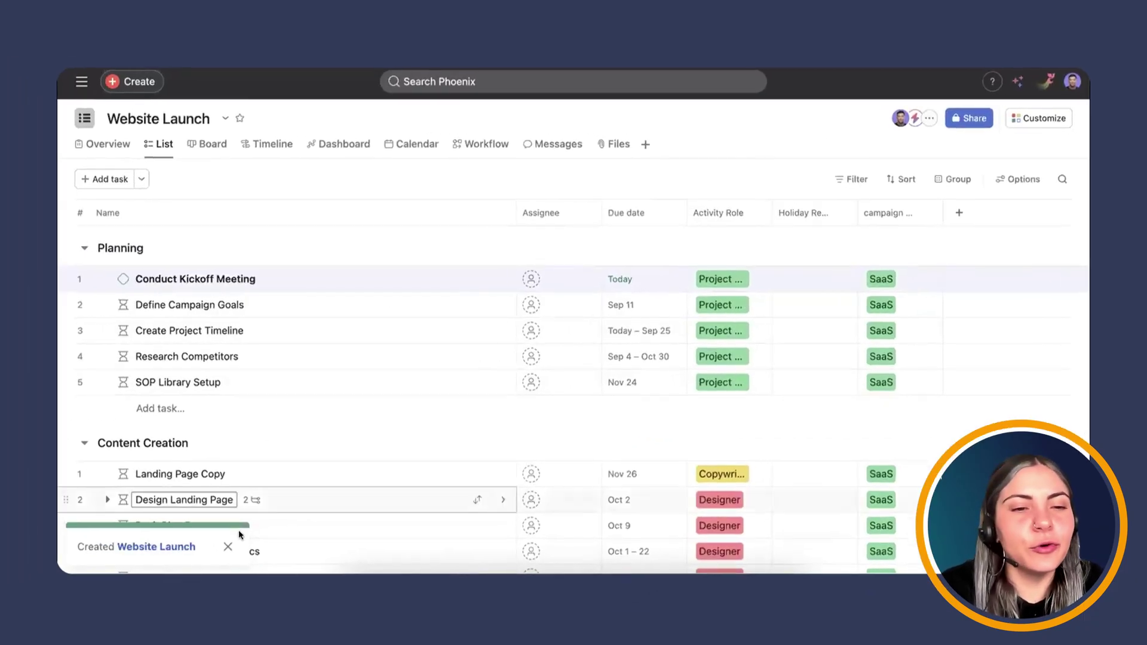
click(228, 544)
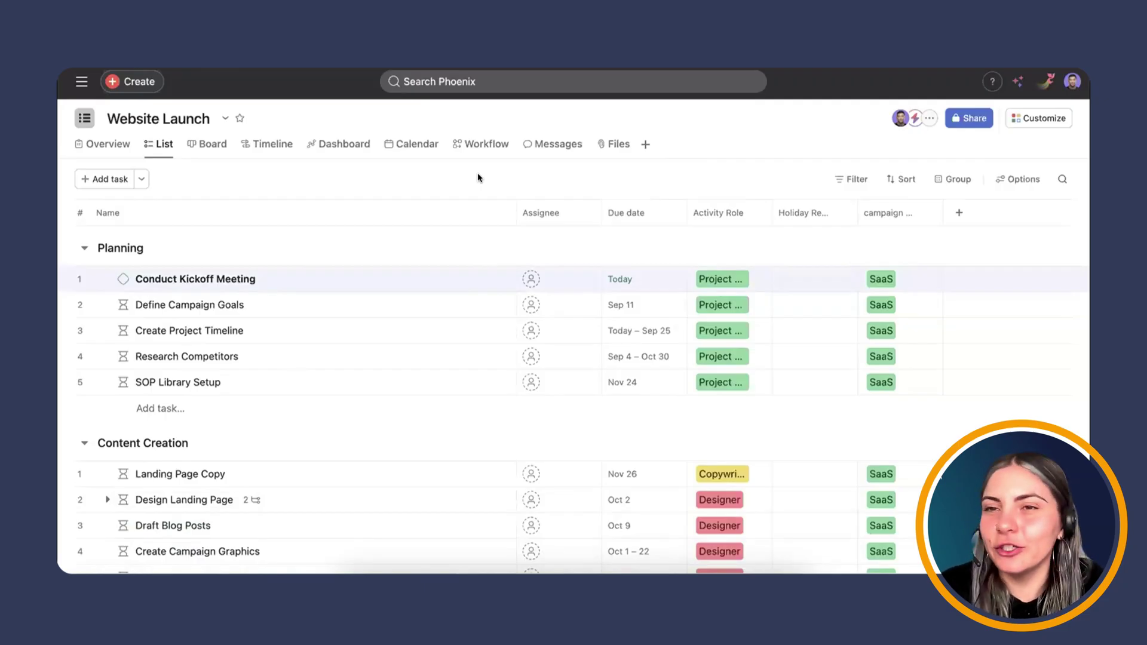
- Set the Holiday Review field to Review for all tasks from Planning through Post-Launch at once, and clear the selection
scroll(256, 328, down, 8)
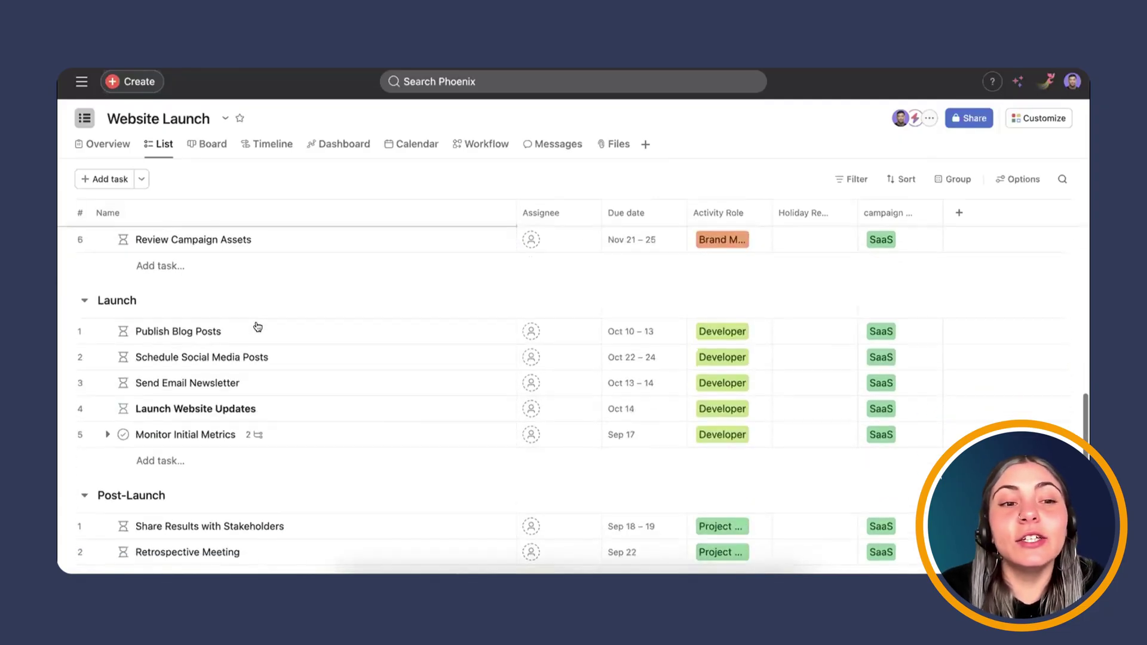
scroll(215, 463, up, 8)
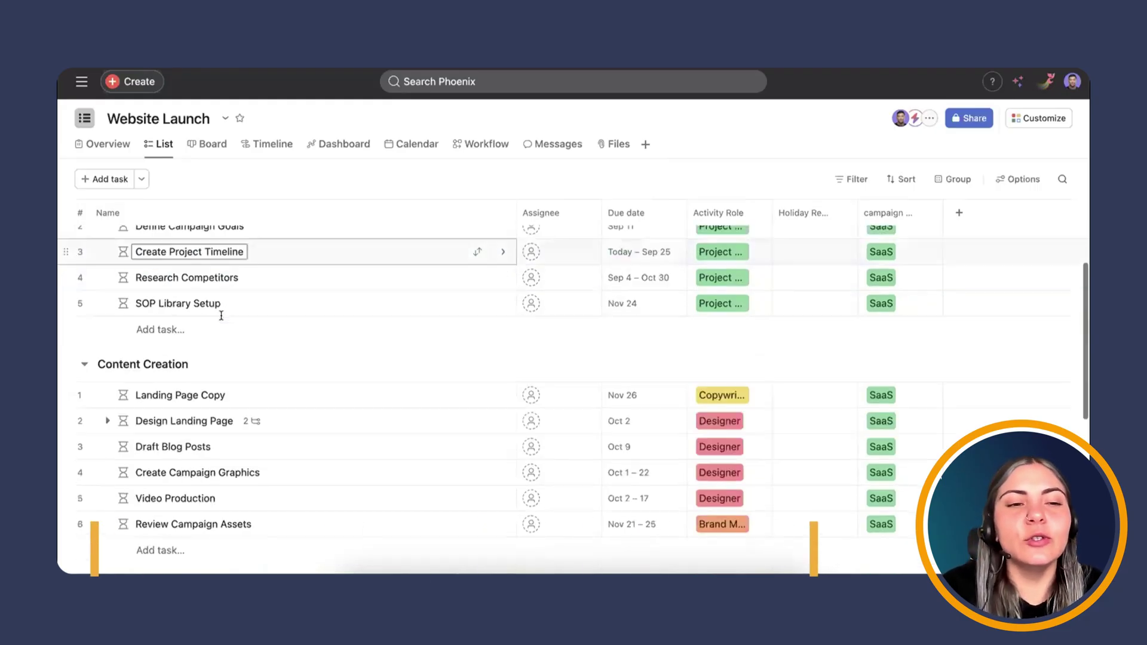
scroll(221, 315, down, 3)
scroll(221, 316, down, 5)
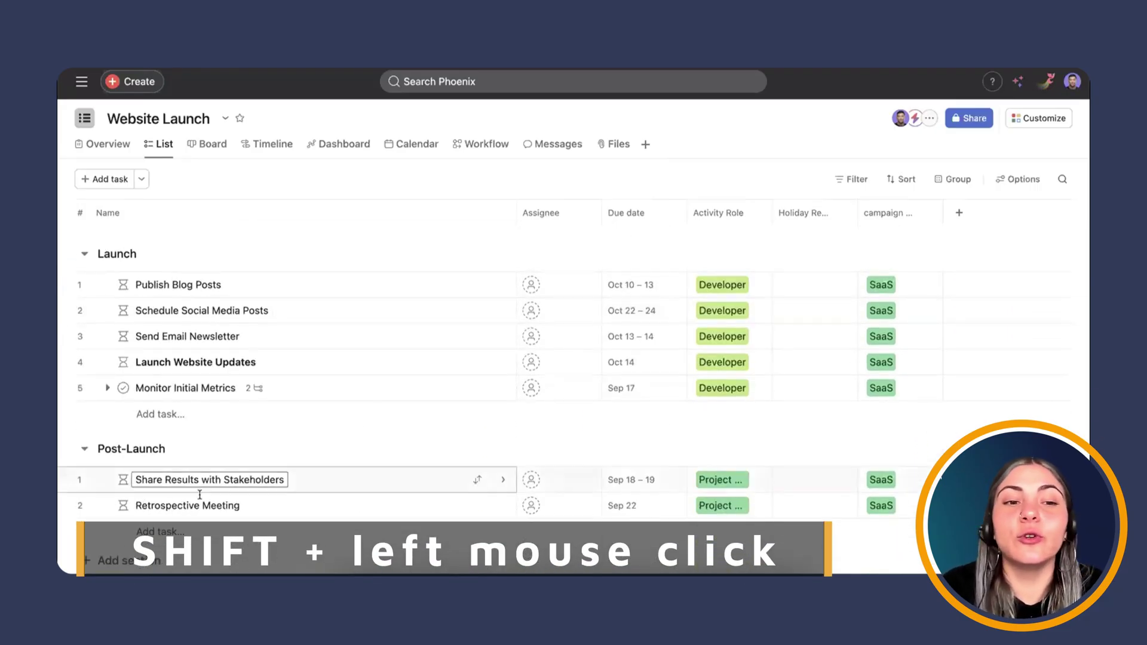
shift+click(197, 505)
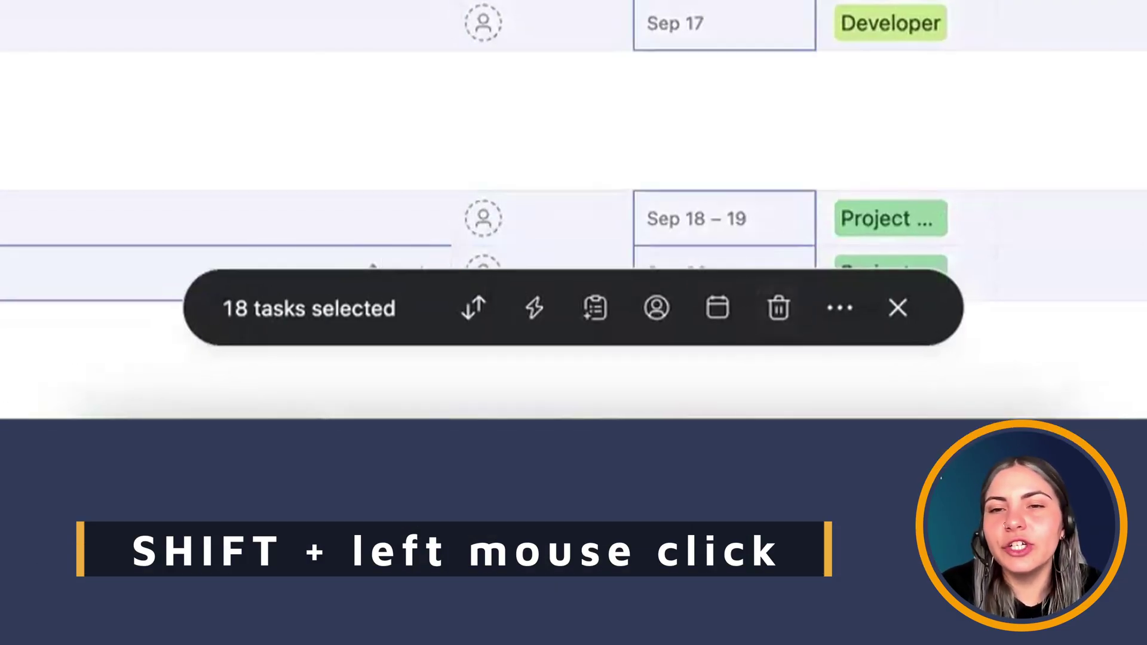
scroll(725, 221, up, 5)
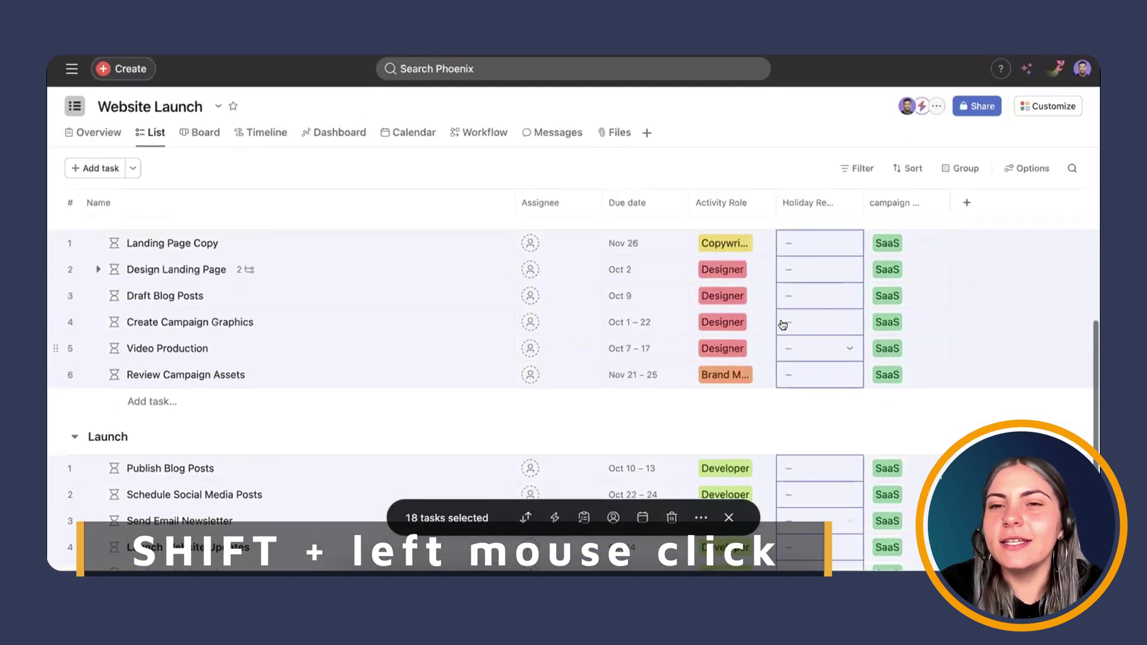
scroll(782, 324, up, 4)
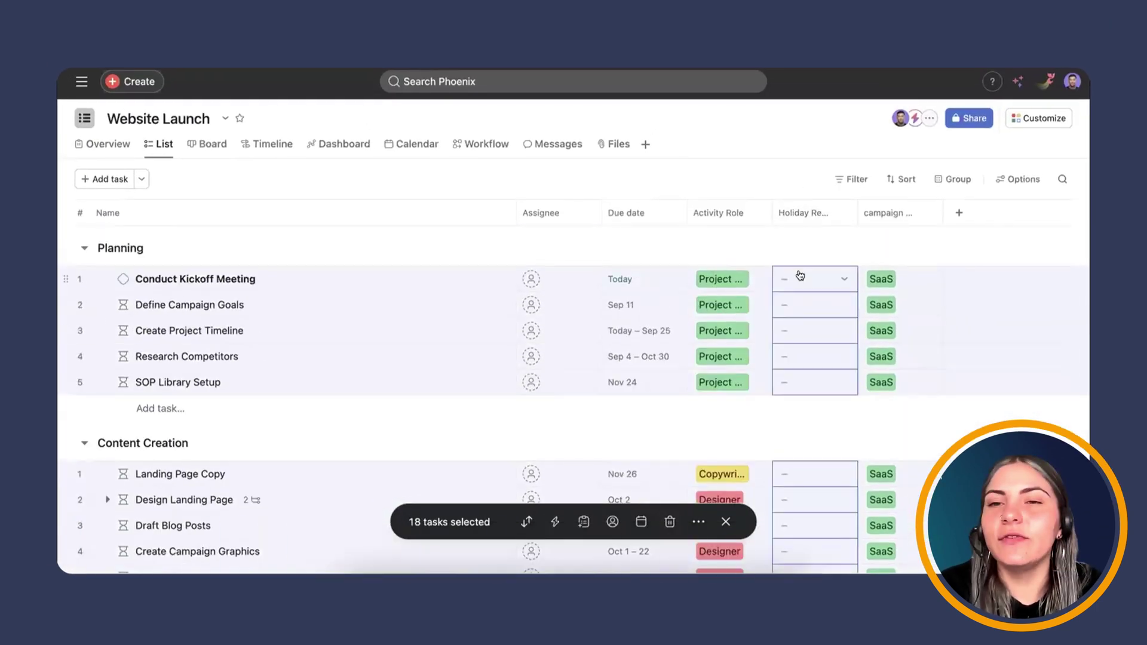
click(800, 276)
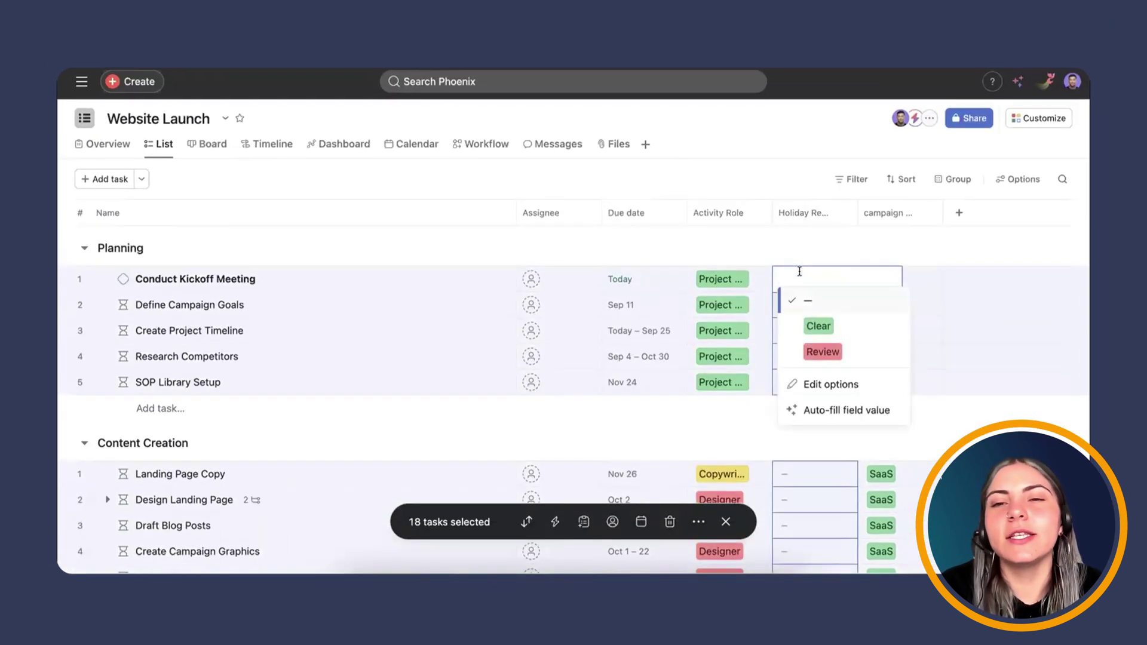
click(829, 351)
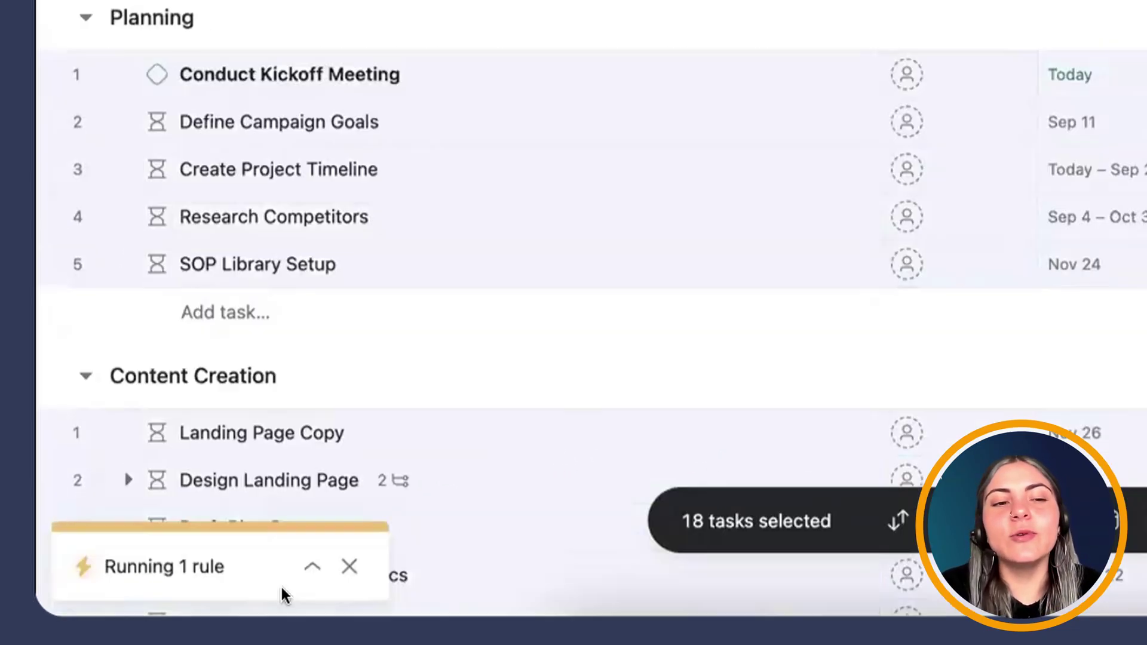
click(315, 568)
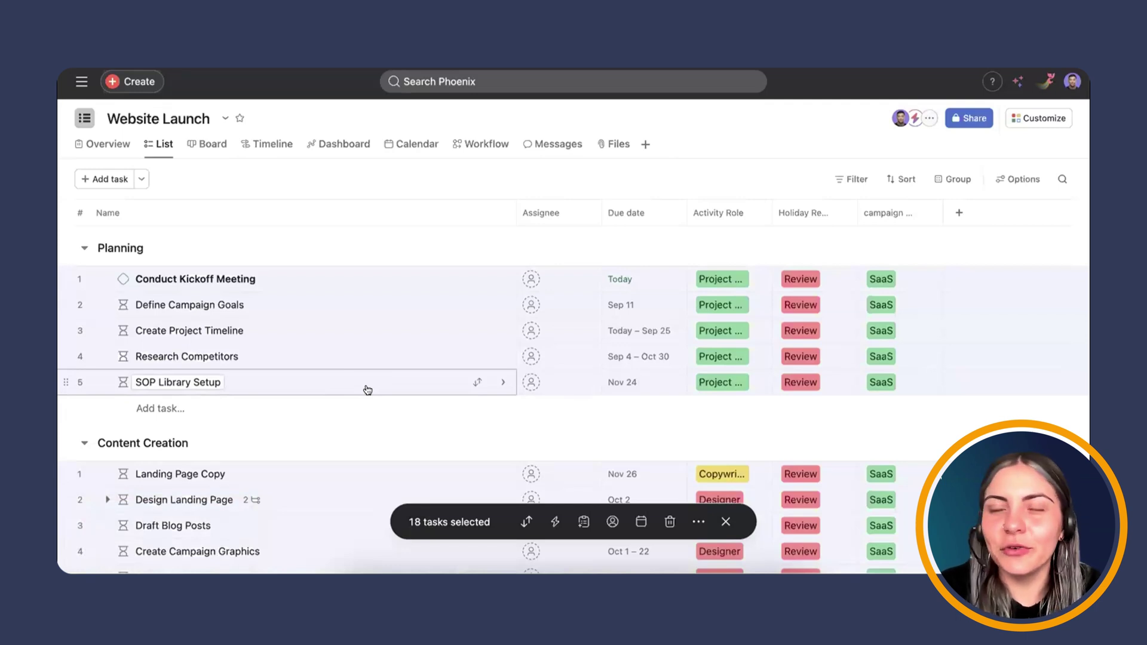
click(726, 522)
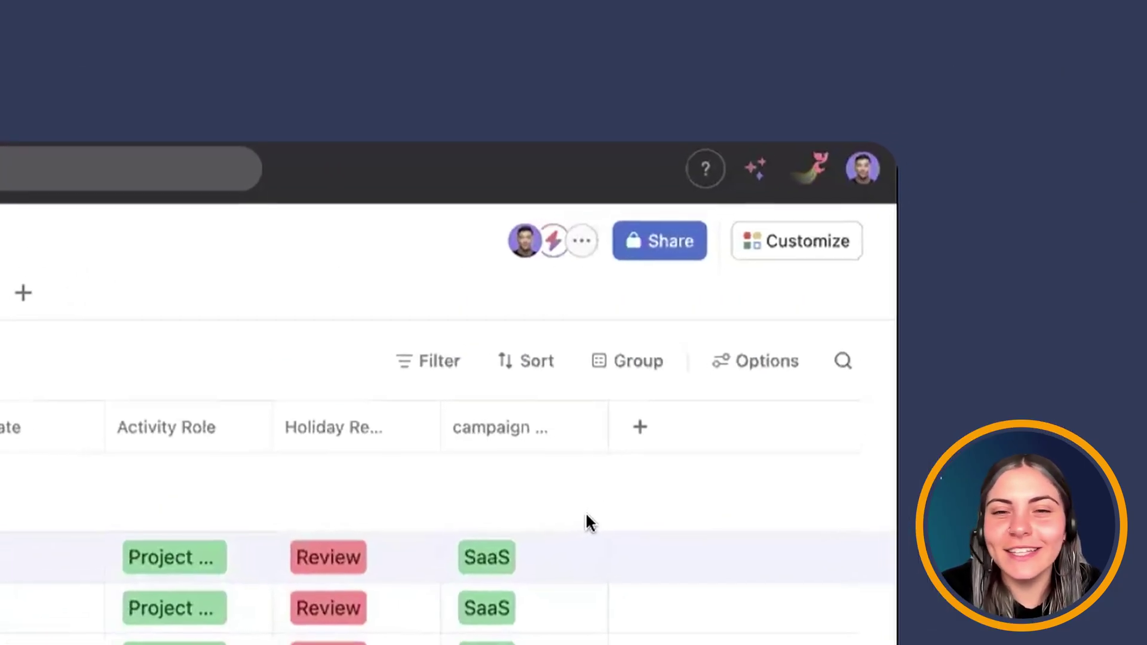
- Open the project's Smart Due Date Adjuster rule and collapse its AI guidance to reveal the rule's workflow
click(774, 256)
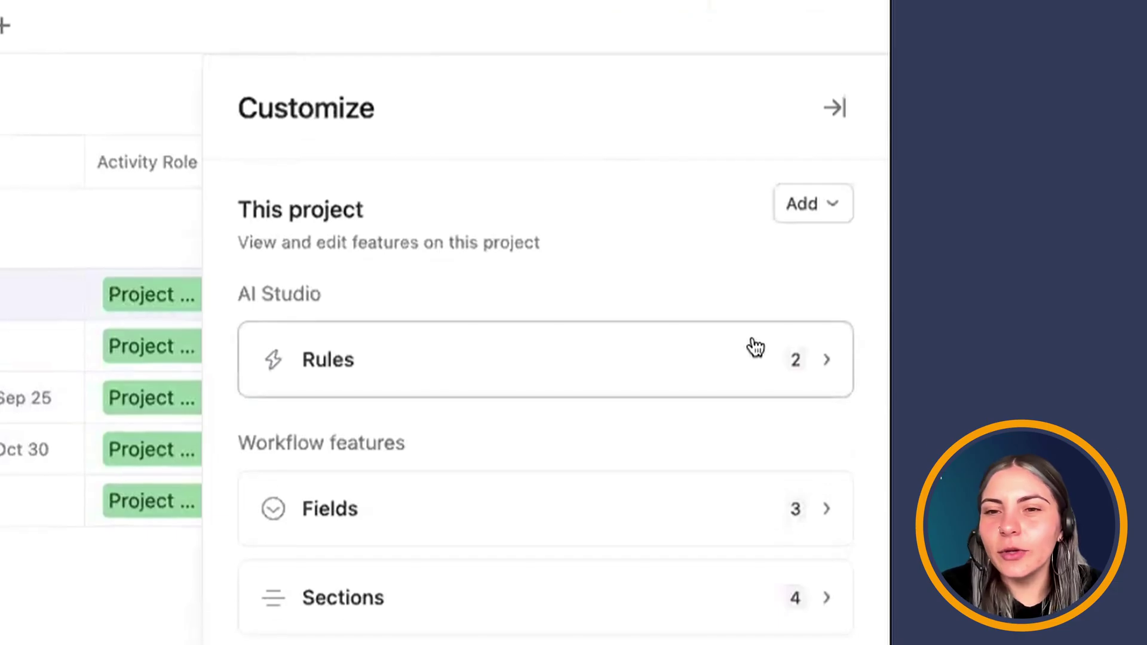
click(756, 347)
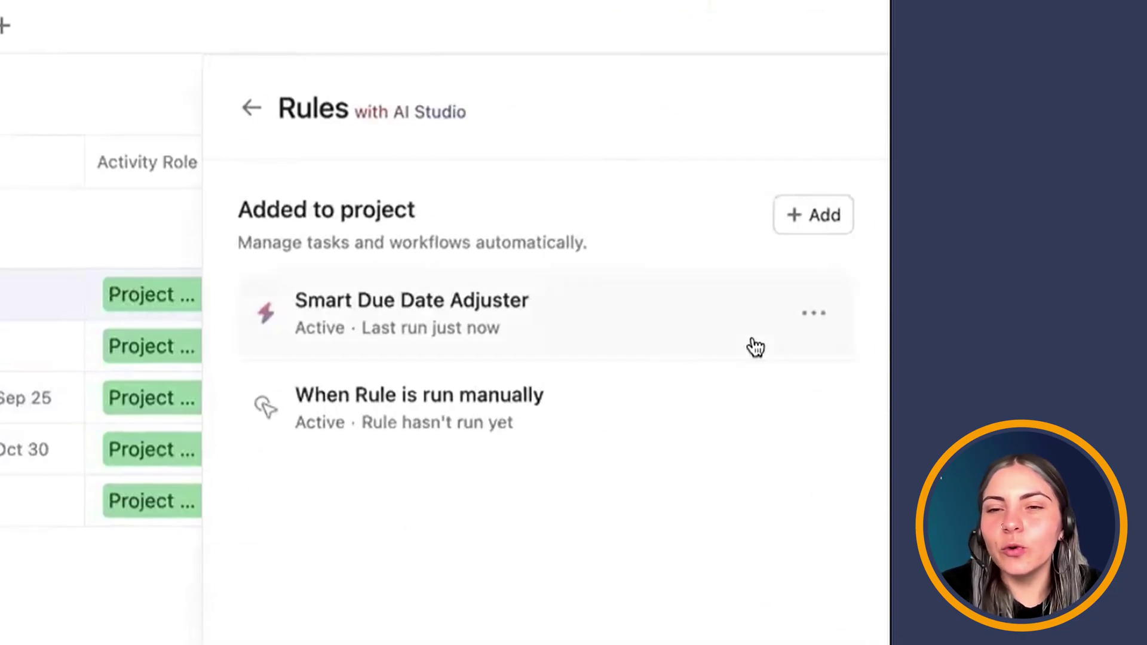
click(289, 323)
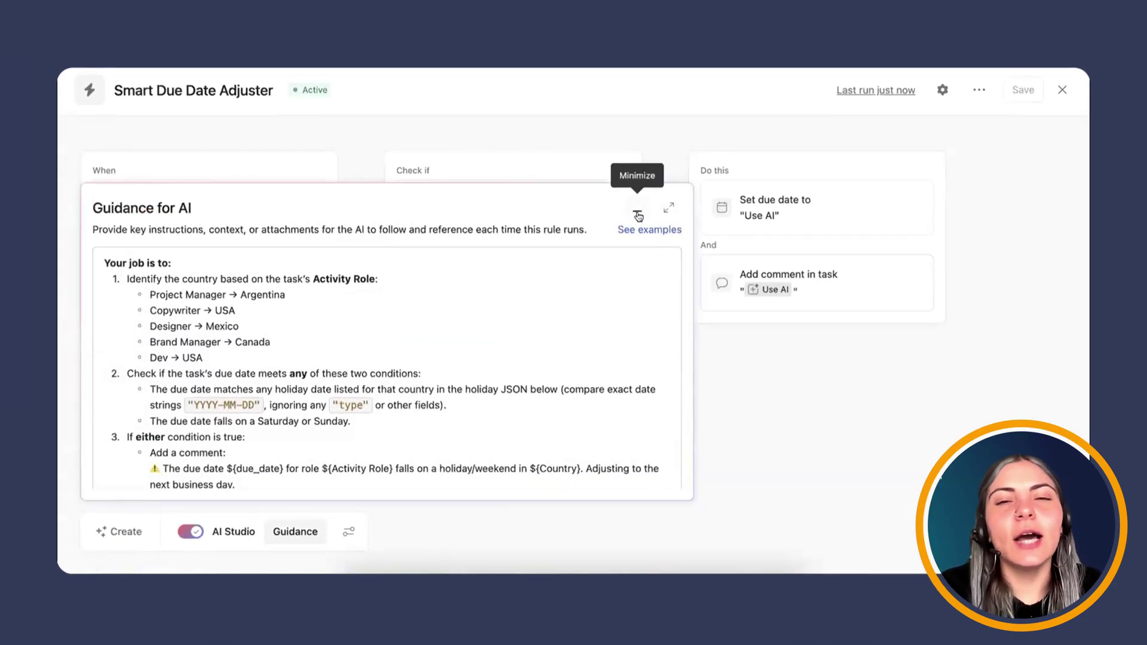
click(637, 212)
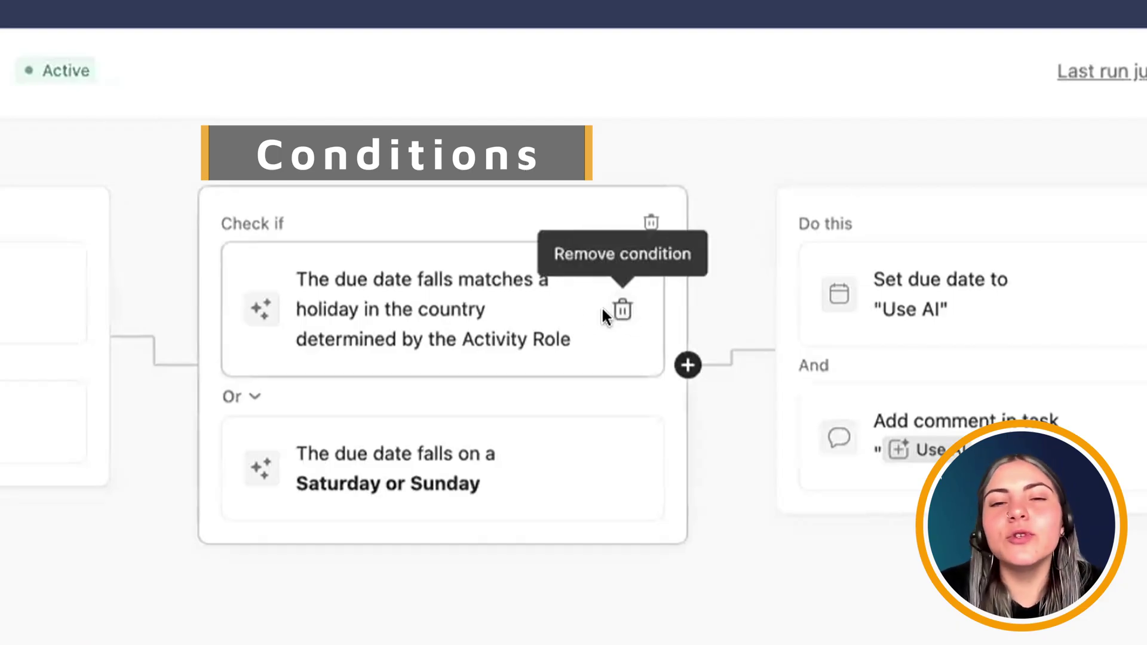
- Examine the conditions available for an additional check and the settings of the rule's due date and task comment actions
click(671, 361)
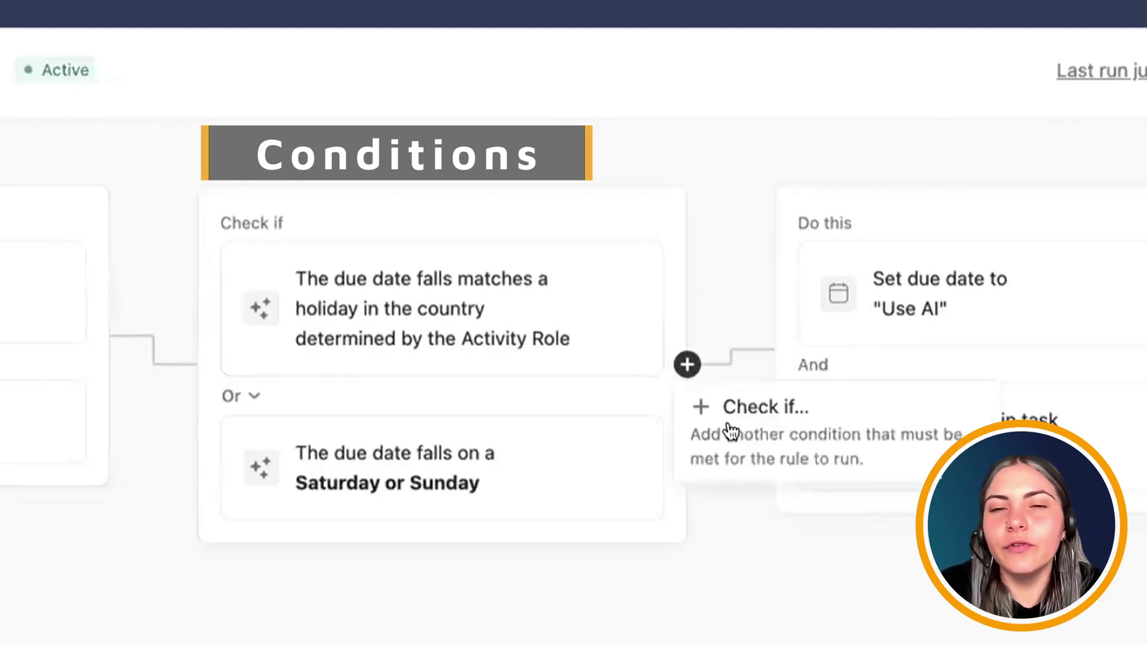
click(737, 418)
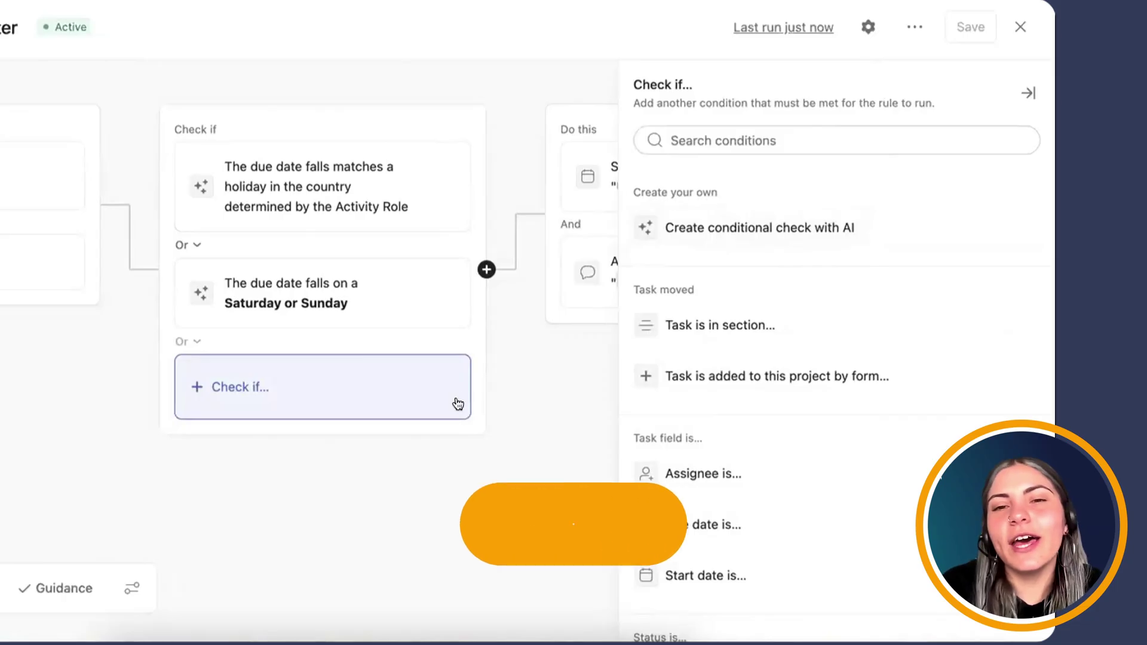
click(512, 382)
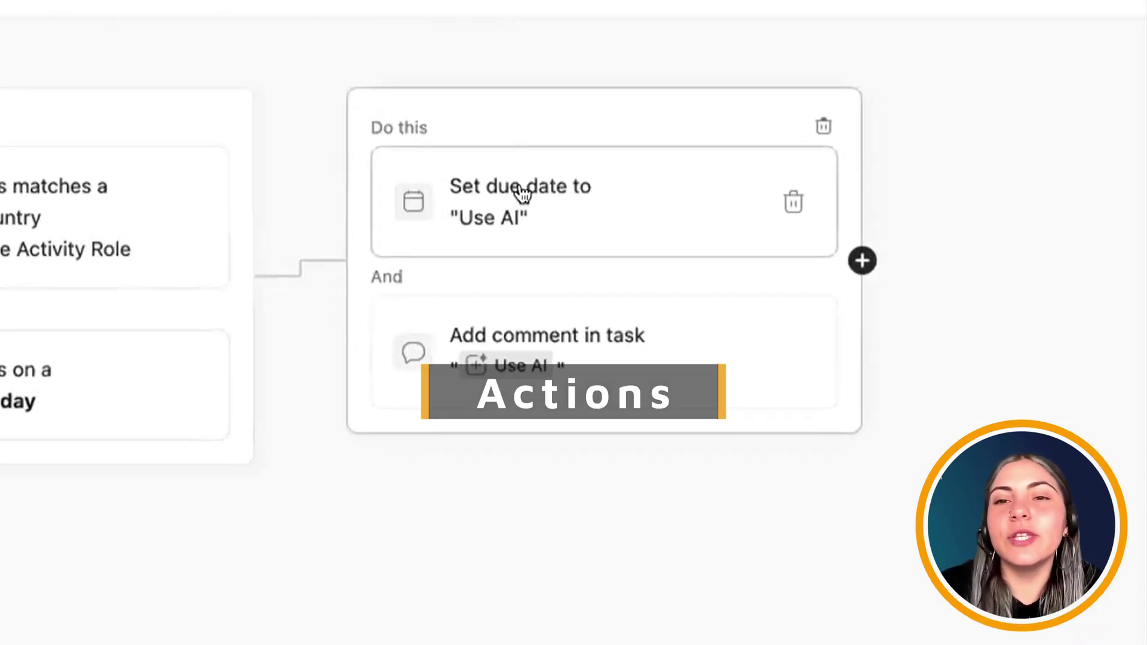
click(522, 192)
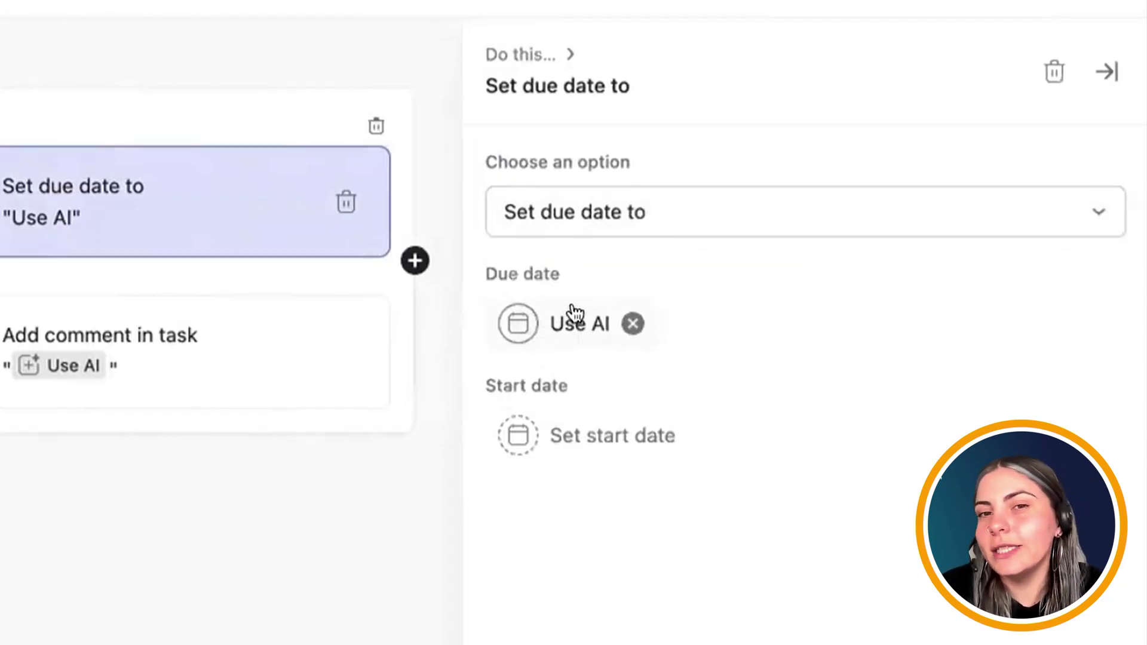
click(236, 346)
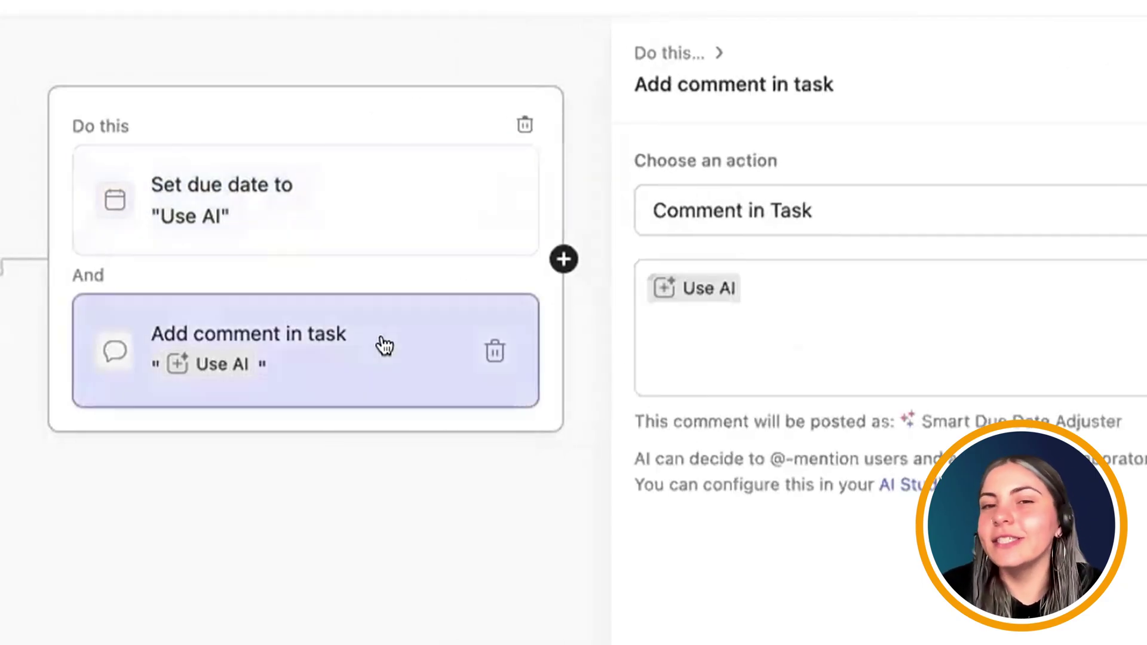
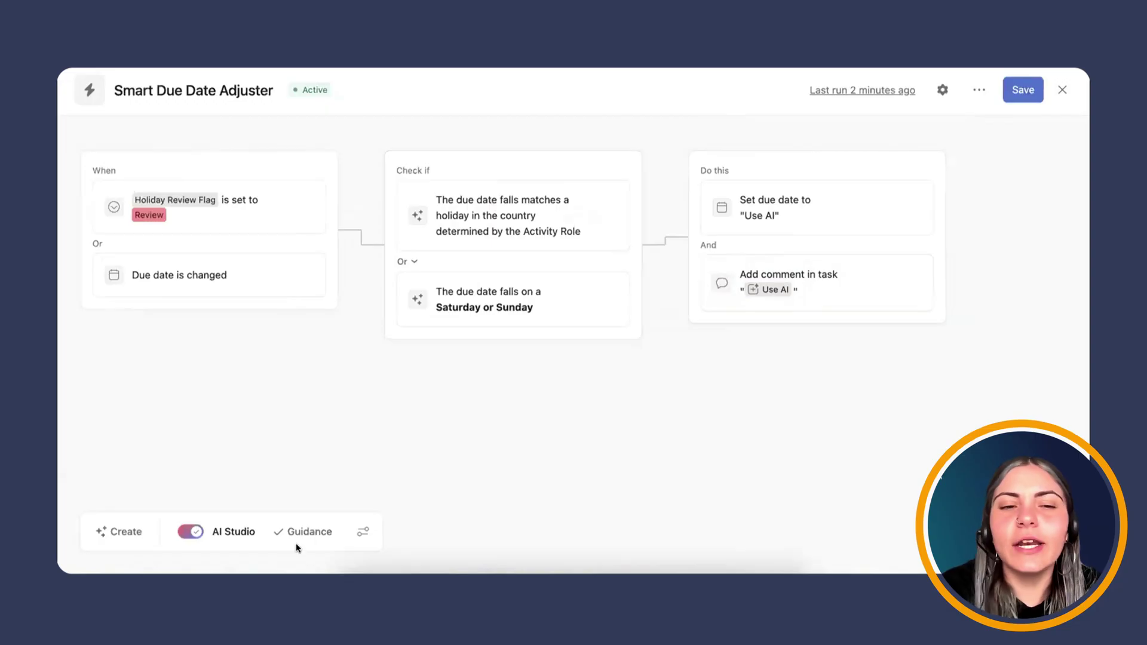
- Read through the rule's AI guidance, covering the role-to-country mapping, due date conditions and resulting actions
click(300, 533)
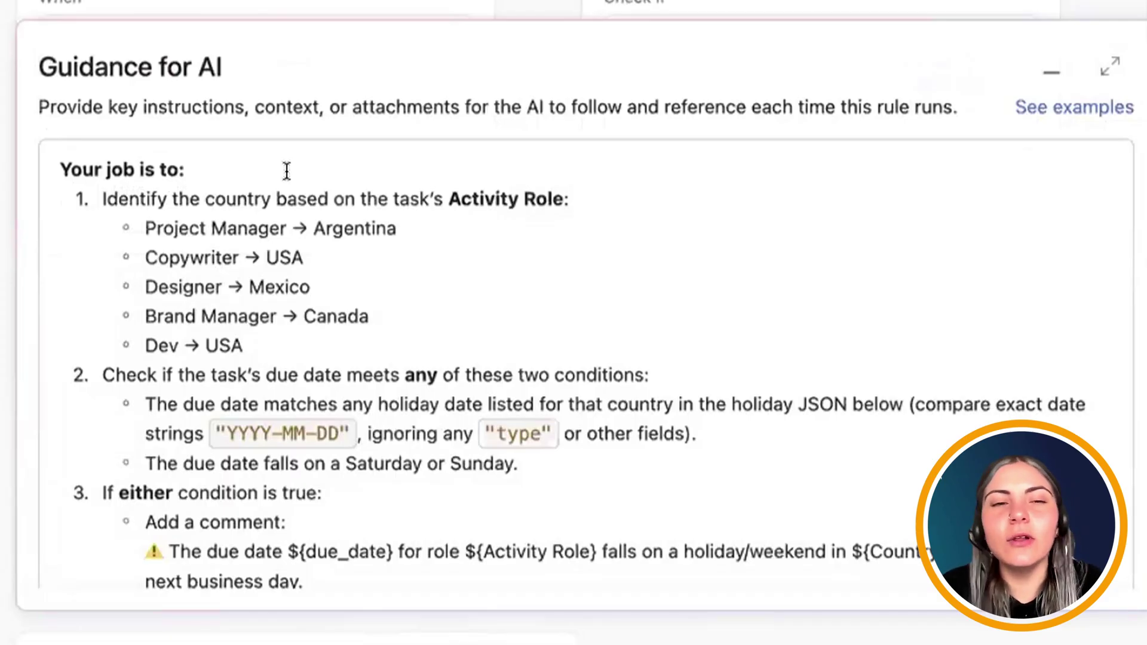
scroll(236, 284, down, 1)
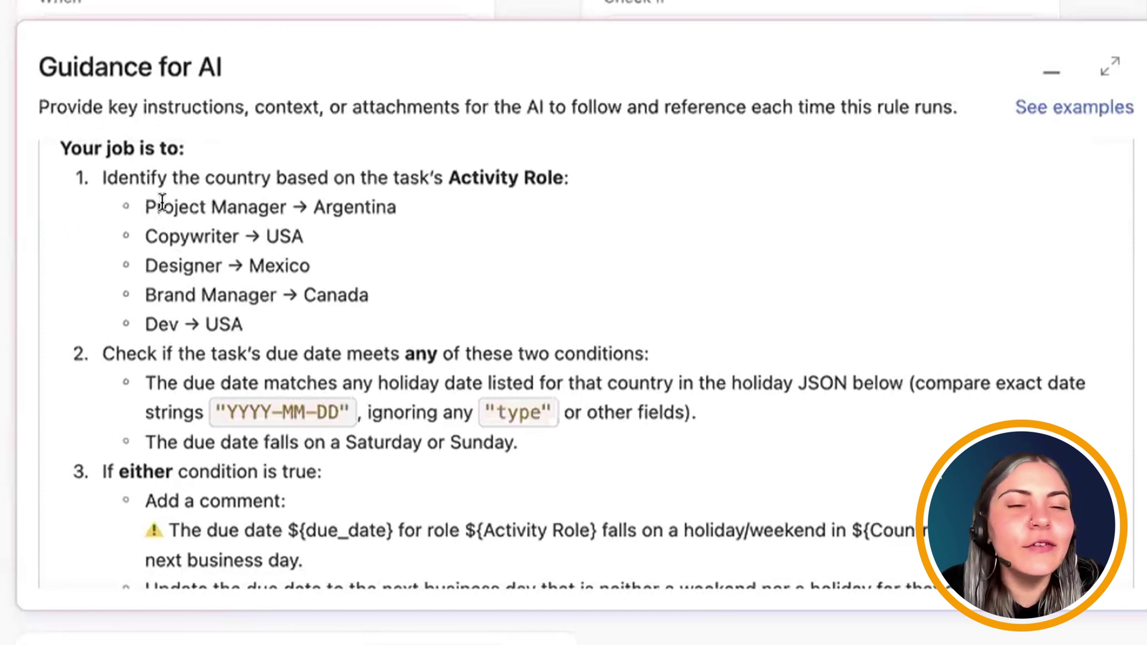
scroll(162, 201, down, 3)
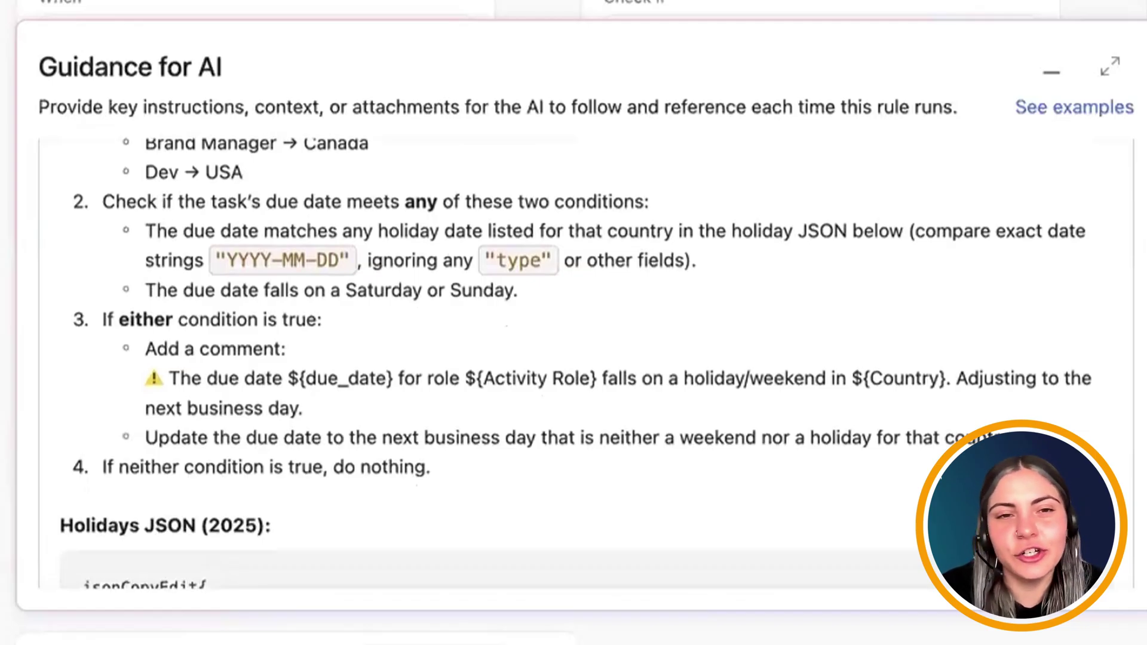
- Read the rest of the AI guidance down through the 2025 holiday JSON, including the Argentina, Mexico and USA dates
scroll(469, 229, down, 2)
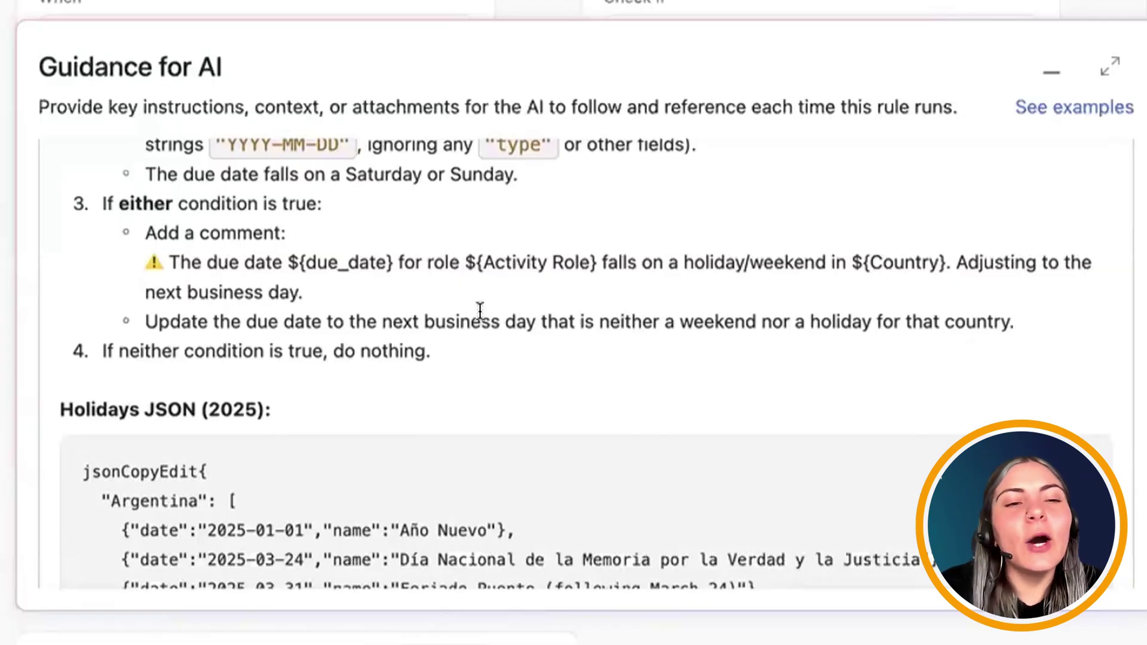
scroll(480, 310, down, 2)
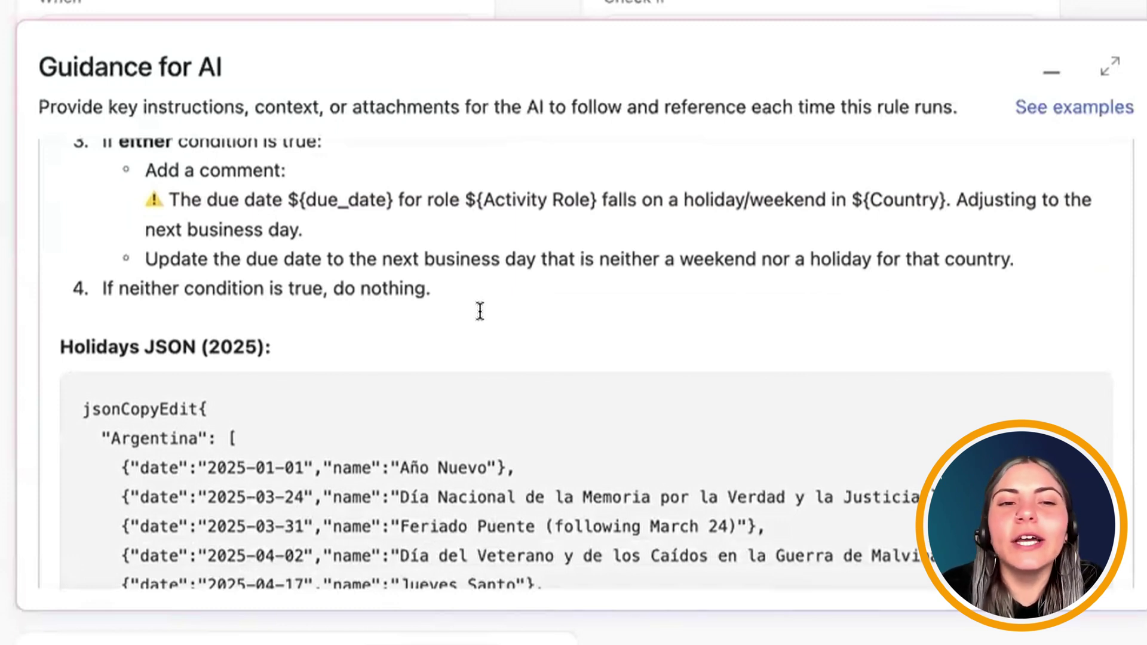
scroll(479, 310, down, 8)
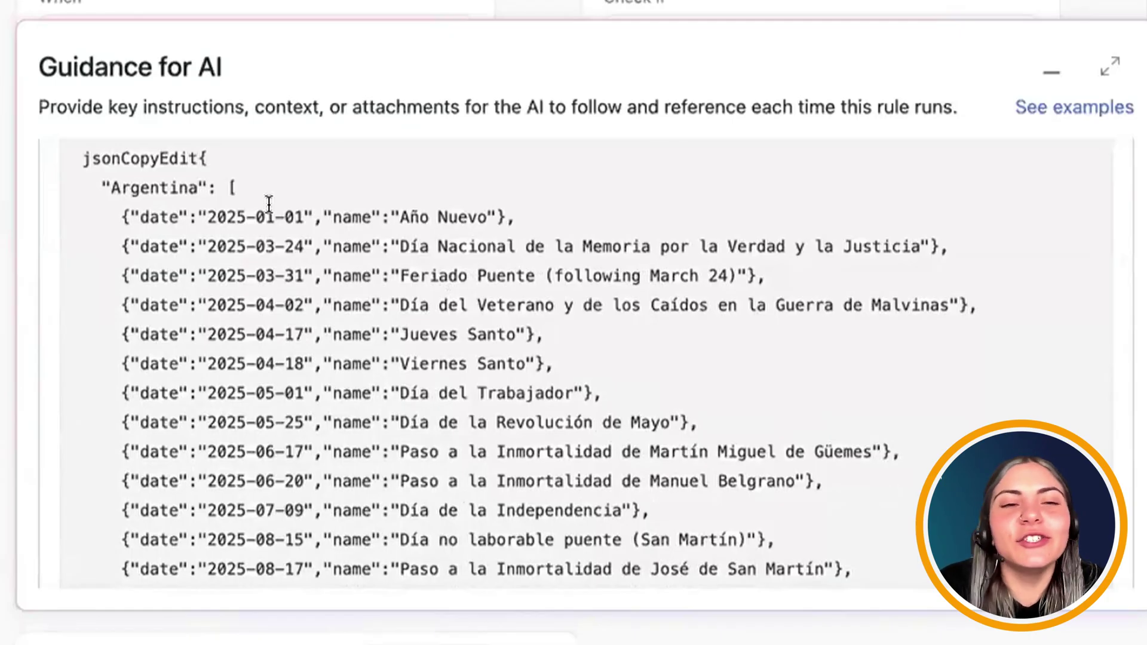
scroll(269, 204, down, 8)
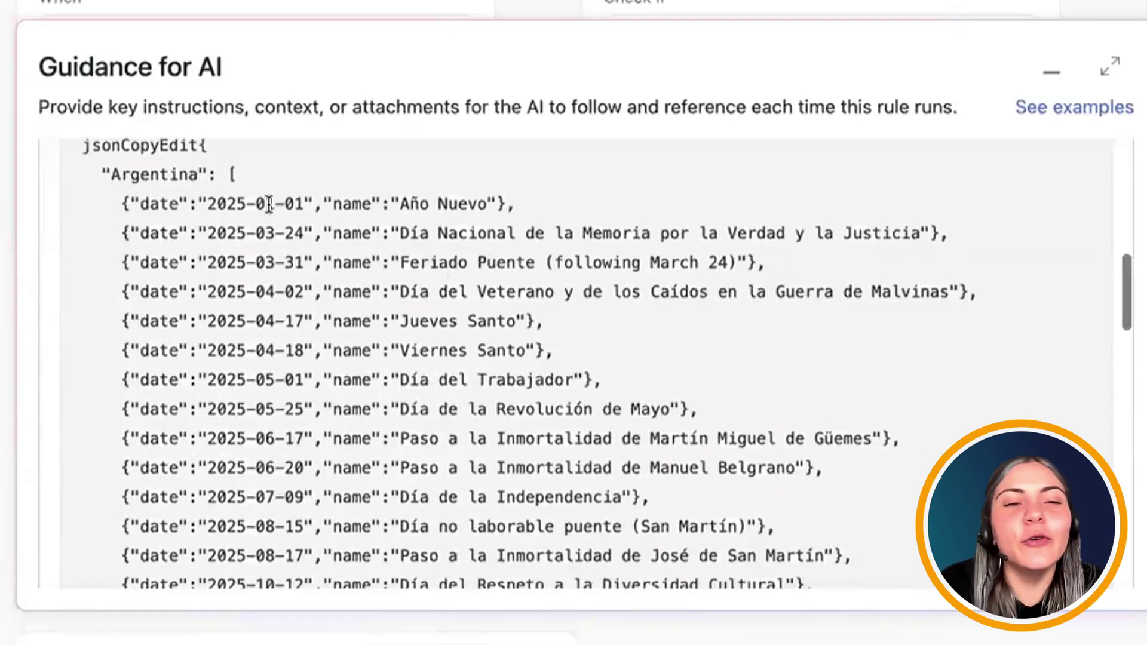
scroll(267, 205, down, 2)
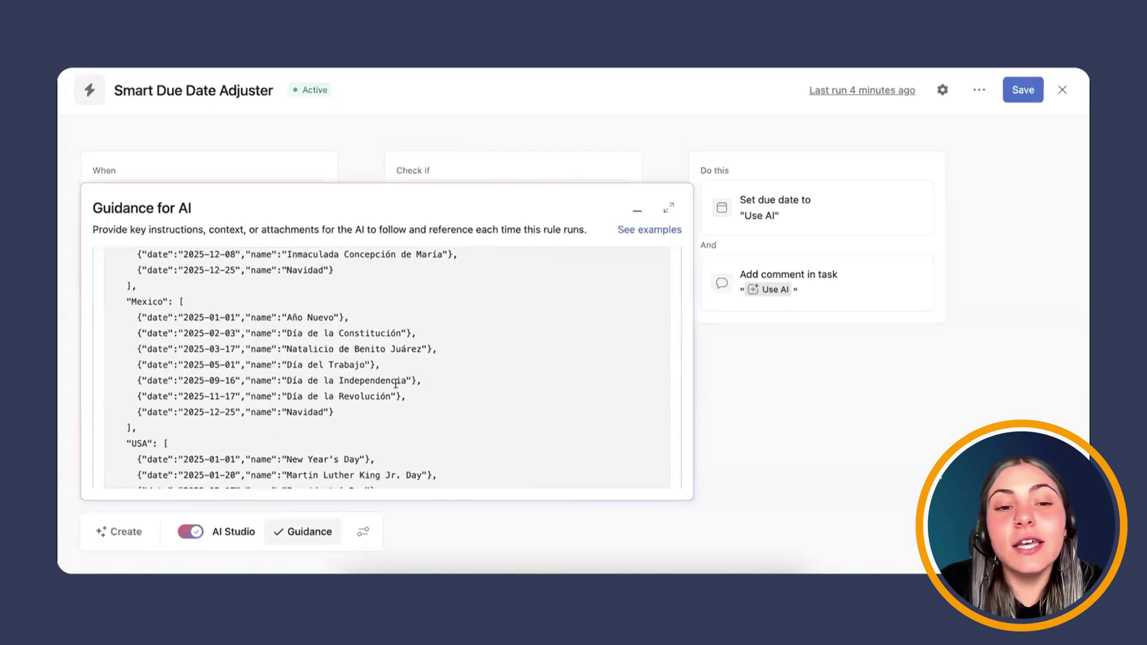
- Examine the rule's AI settings for data and permissions and its available models, keeping GPT-4o mini, and collapse the settings
click(363, 531)
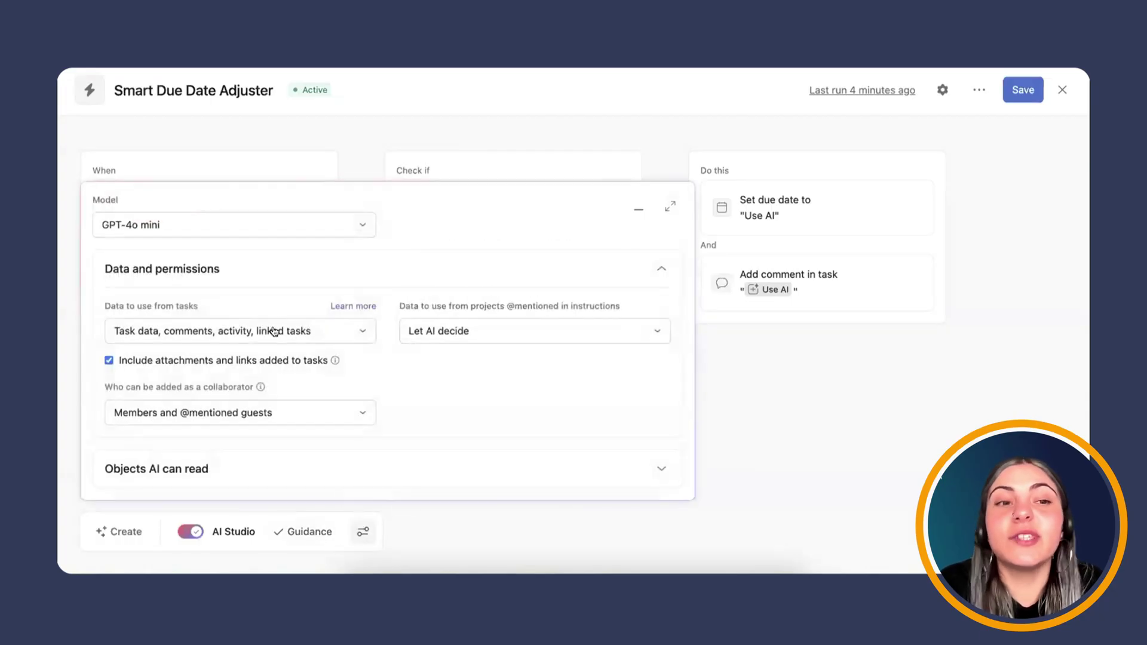
click(195, 236)
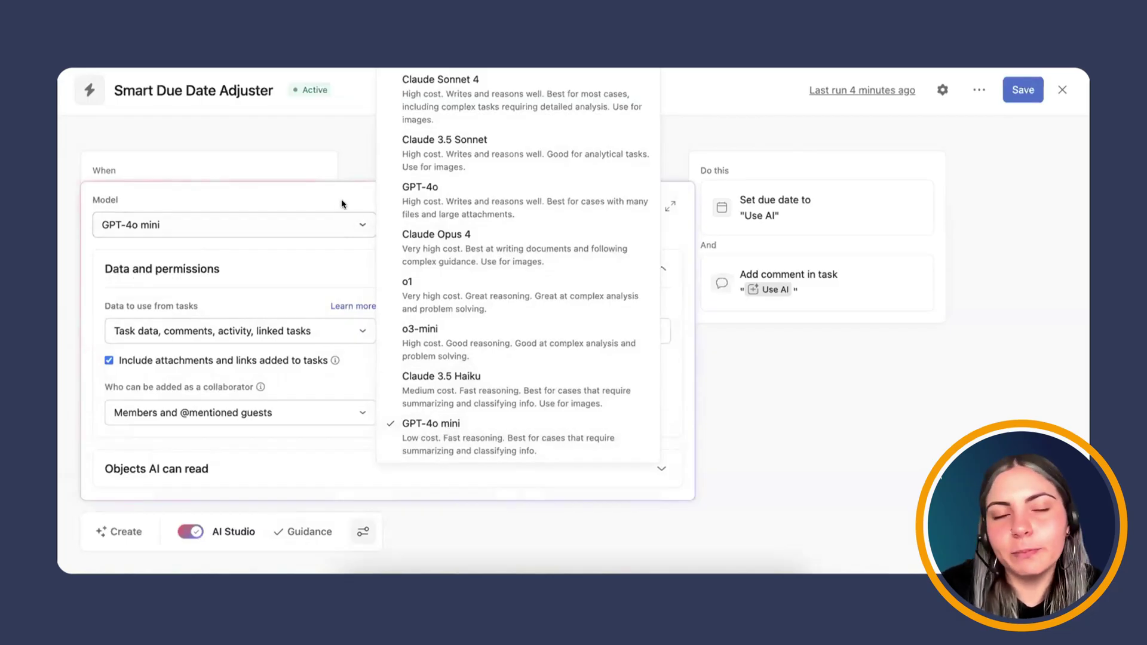
click(342, 230)
click(637, 207)
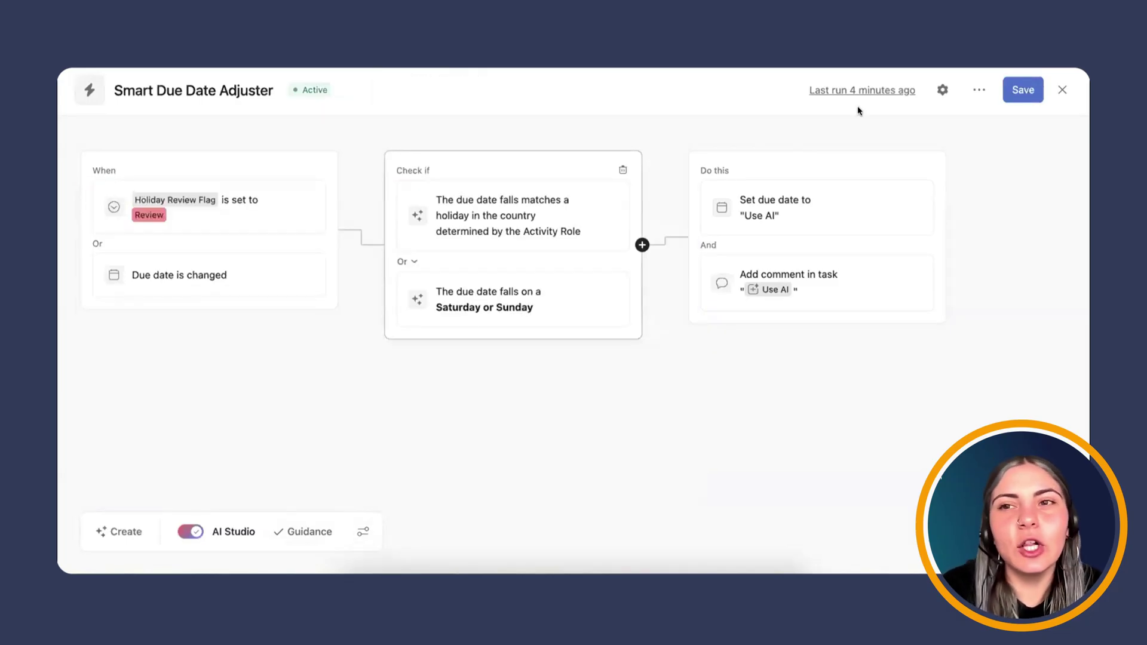
- Save the Smart Due Date Adjuster rule and return from the rules list to the Website Launch project
click(1022, 91)
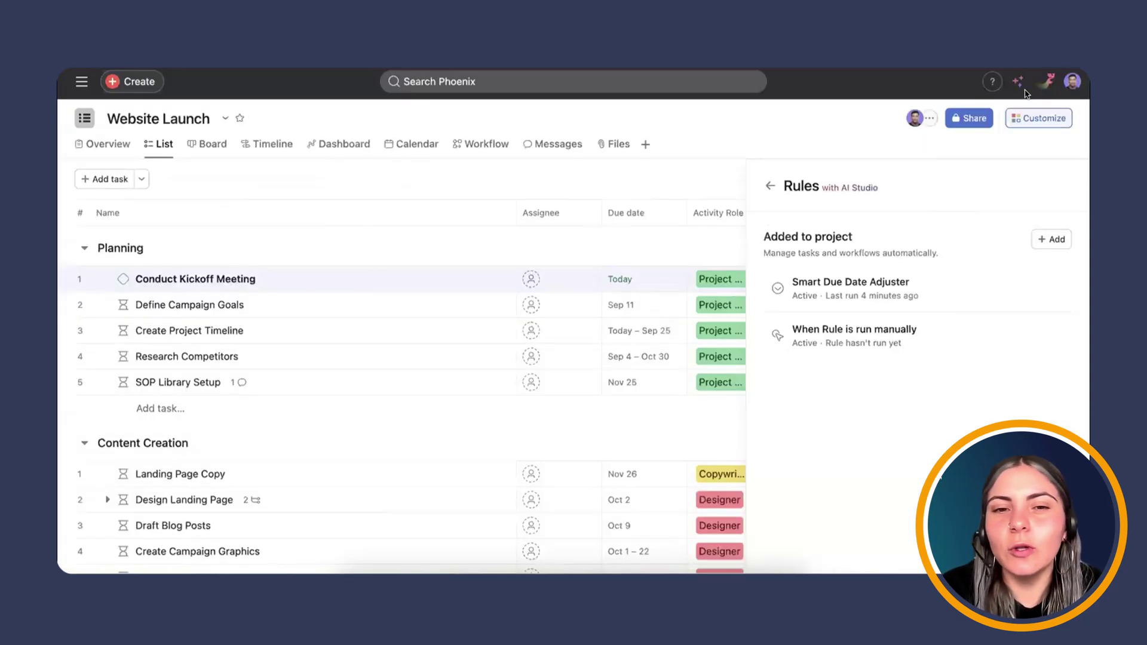
click(769, 186)
click(697, 176)
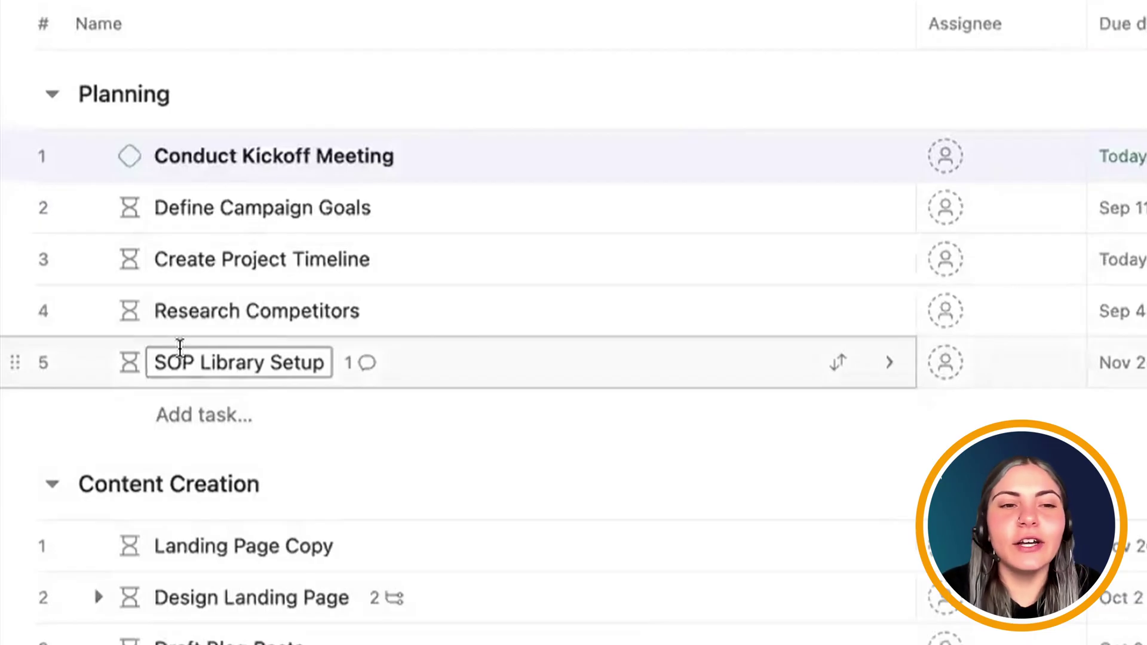
- Open the SOP Library Setup task and review its due date, fields and the rule's activity log and comment
click(388, 366)
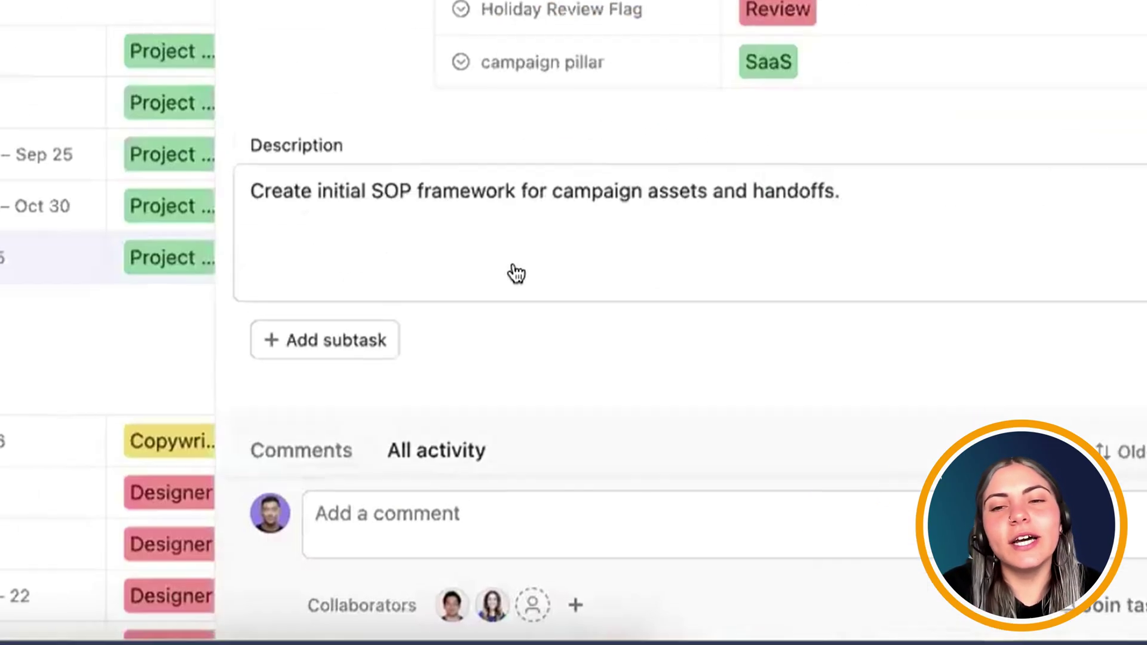
scroll(554, 276, down, 5)
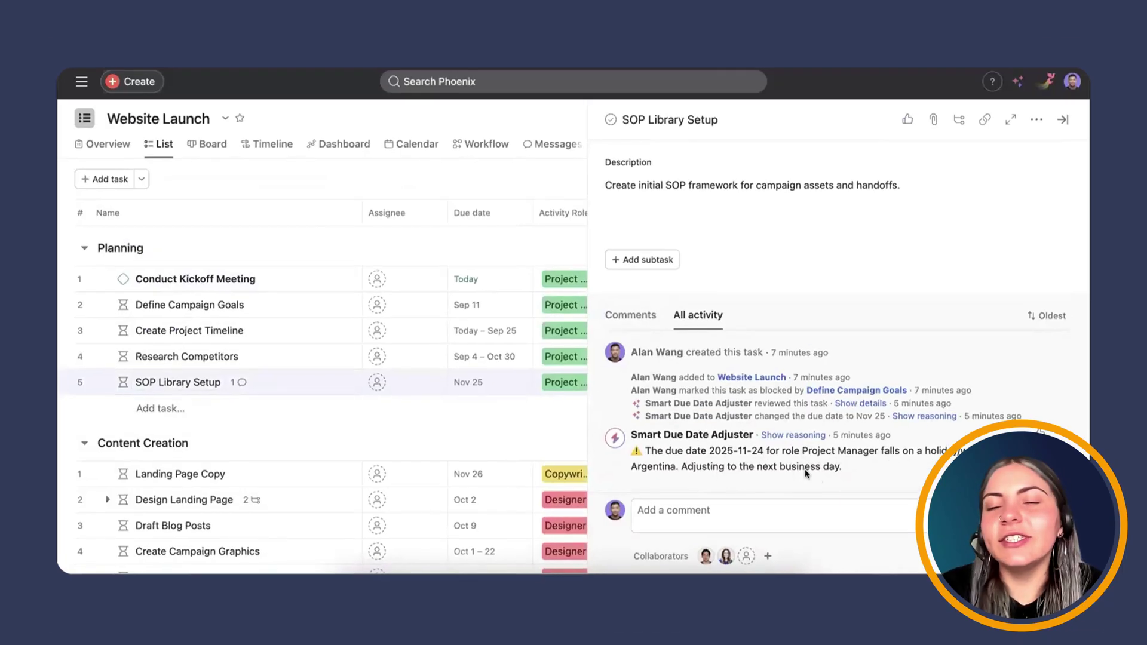
scroll(801, 332, up, 5)
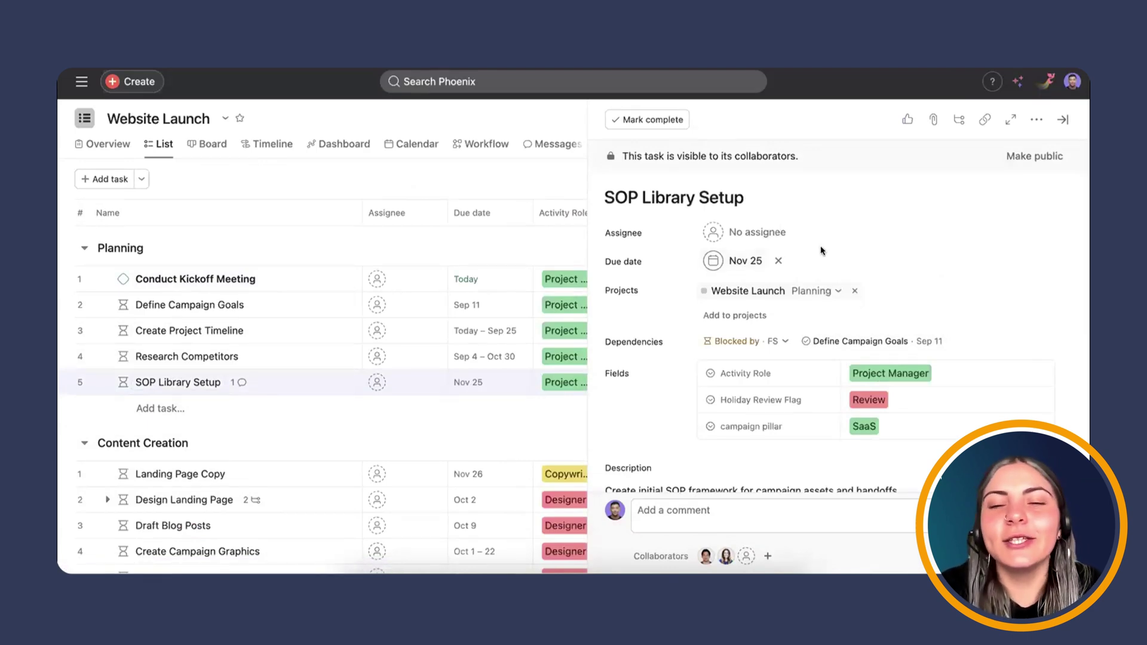
scroll(819, 246, down, 5)
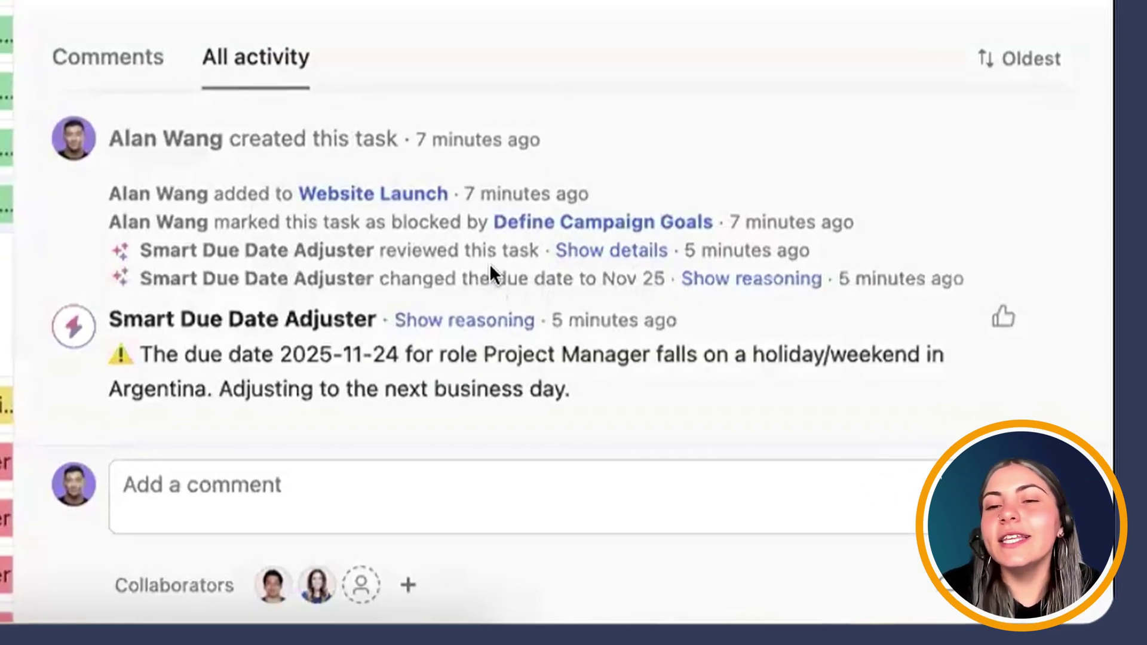
- Show the AI reasoning behind the Smart Due Date Adjuster comment on SOP Library Setup and read it through
click(470, 320)
scroll(473, 389, up, 2)
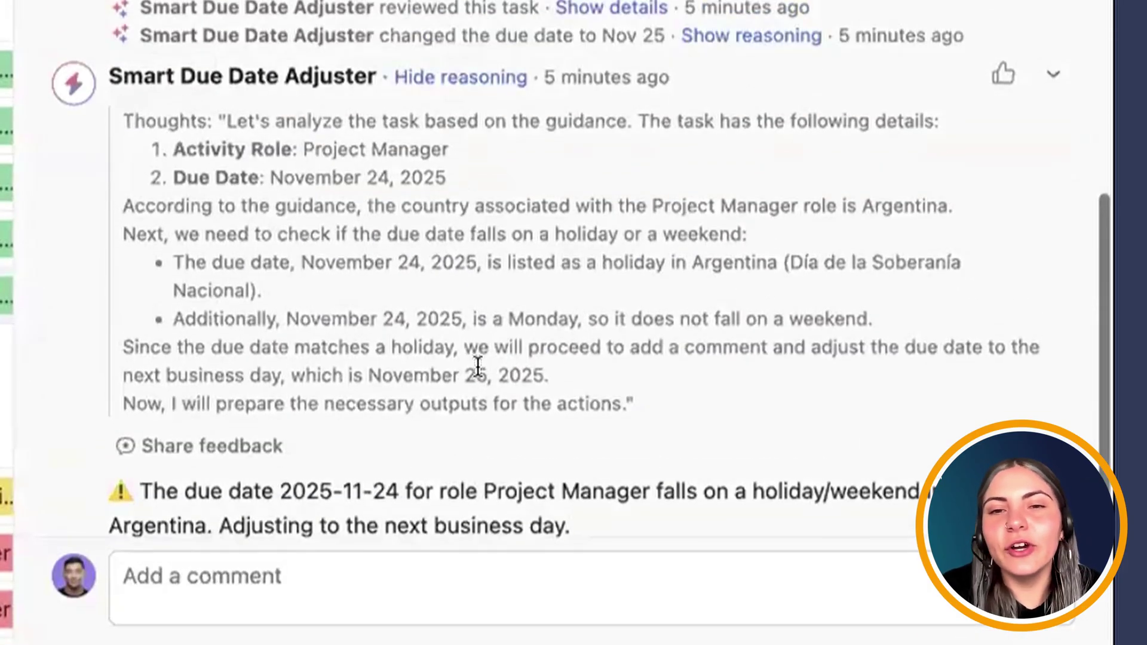
scroll(222, 228, up, 3)
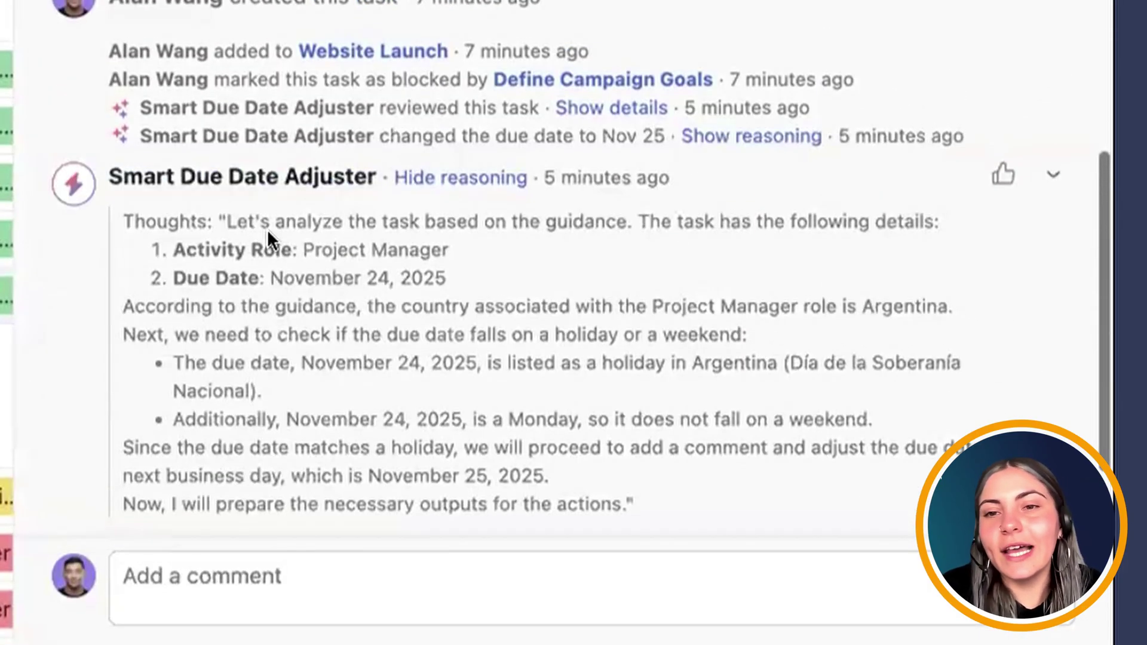
scroll(504, 228, down, 5)
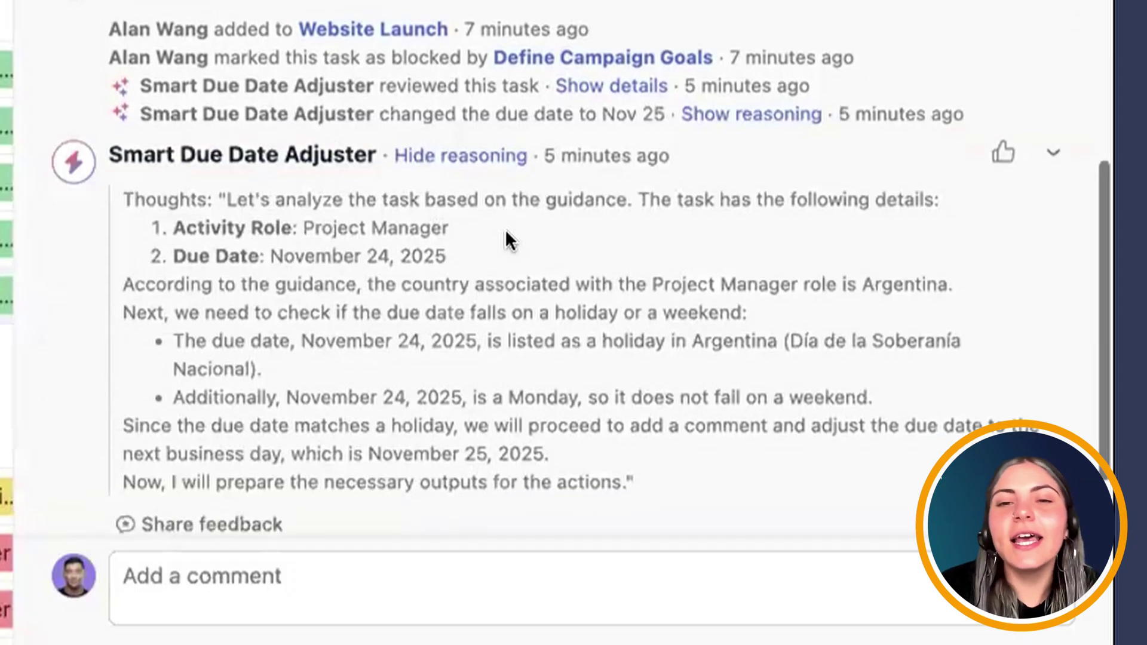
drag(442, 113, 418, 143)
- Open the Publish Blog Posts task in the Launch section, review the rule's due date adjustment in its activity, and close the task
scroll(417, 137, down, 1)
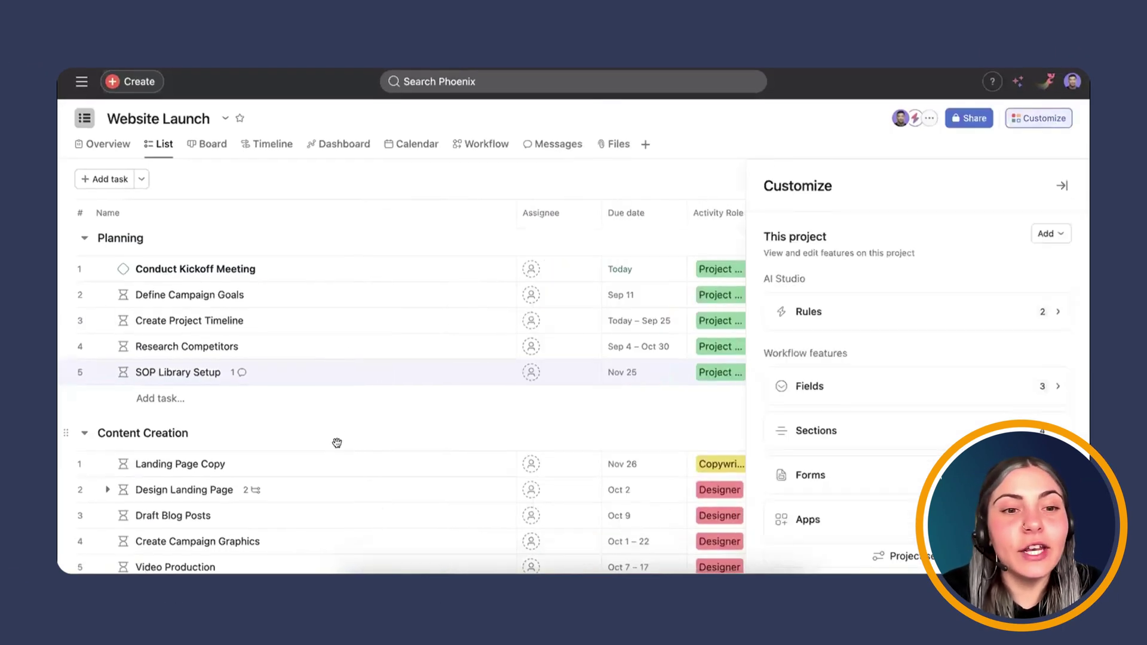
scroll(341, 447, down, 4)
scroll(310, 400, down, 2)
click(289, 362)
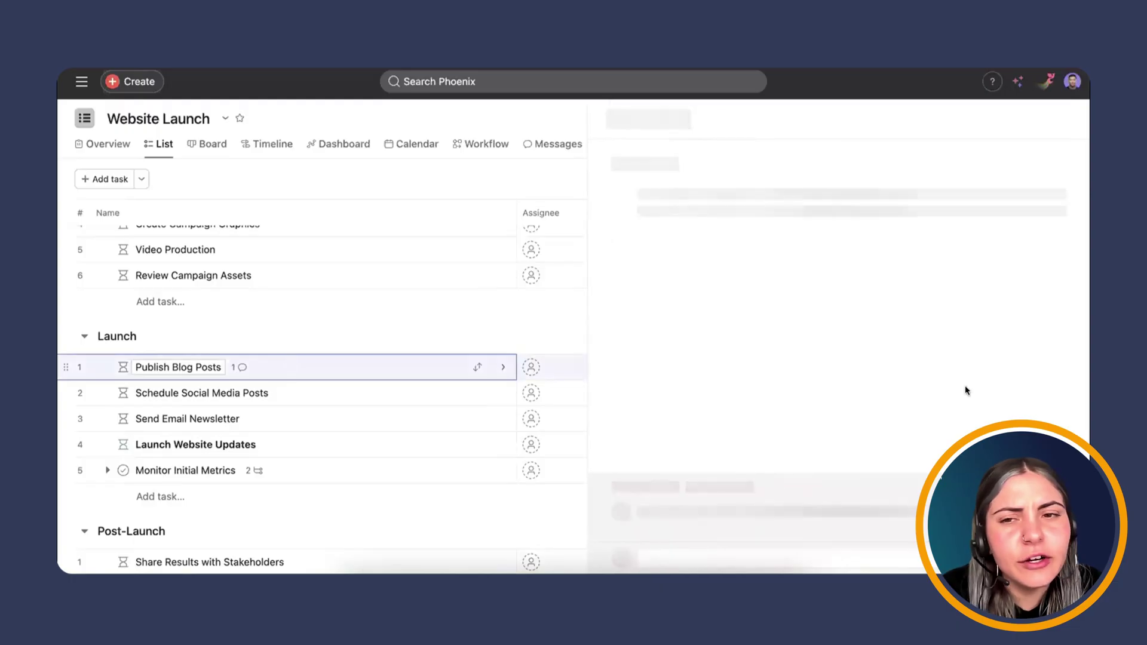
scroll(965, 386, down, 5)
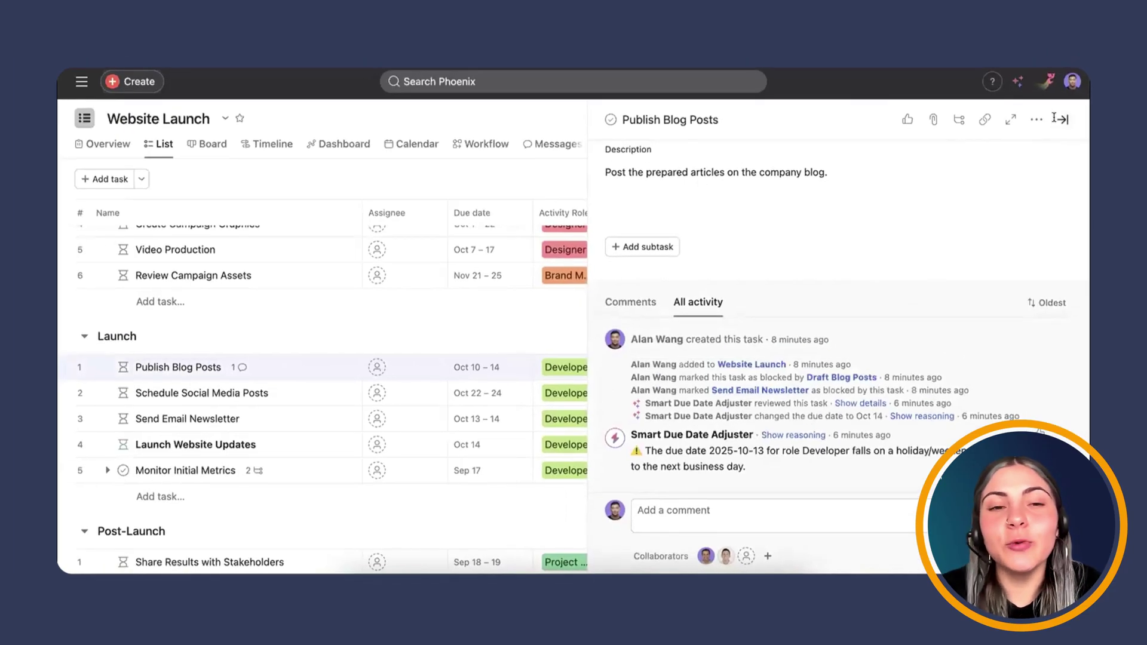
click(1057, 119)
- Set the Landing Page Copy task's due date to 11/27/25, save the change with its dependent tasks shifted, and dismiss the notifications
scroll(579, 349, up, 5)
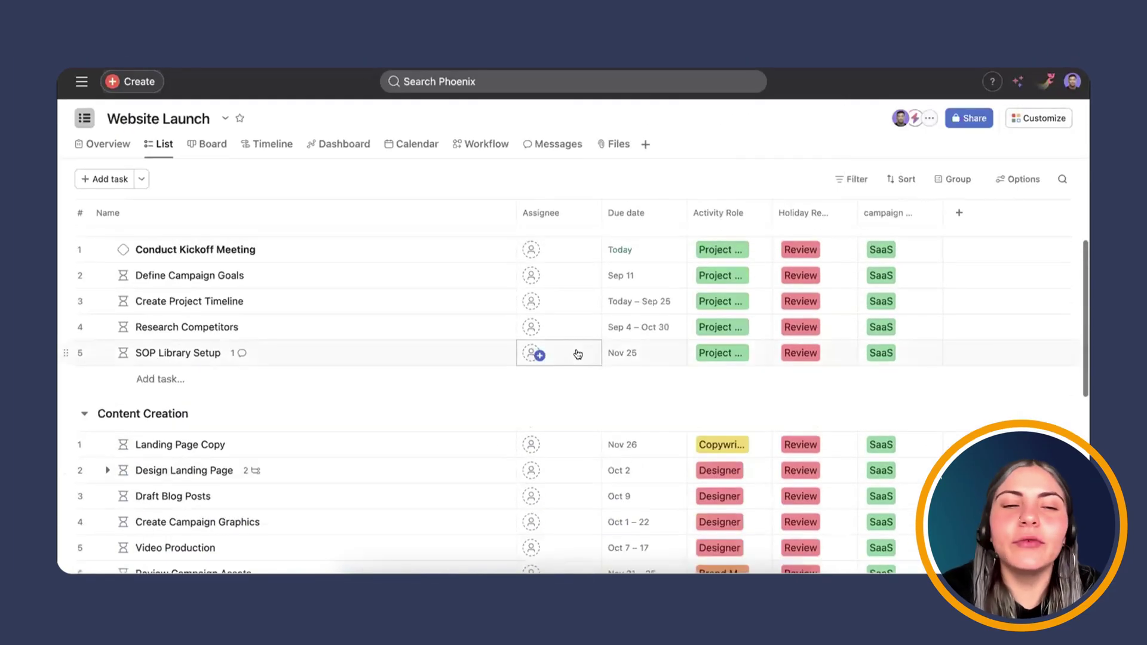
scroll(579, 354, down, 2)
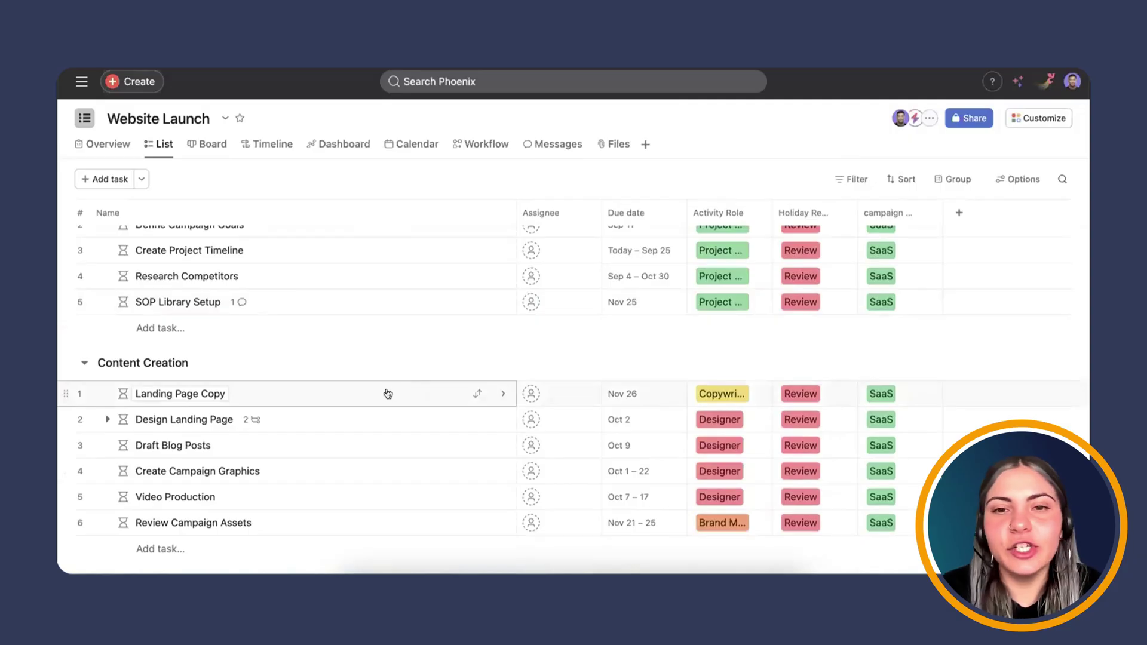
click(621, 394)
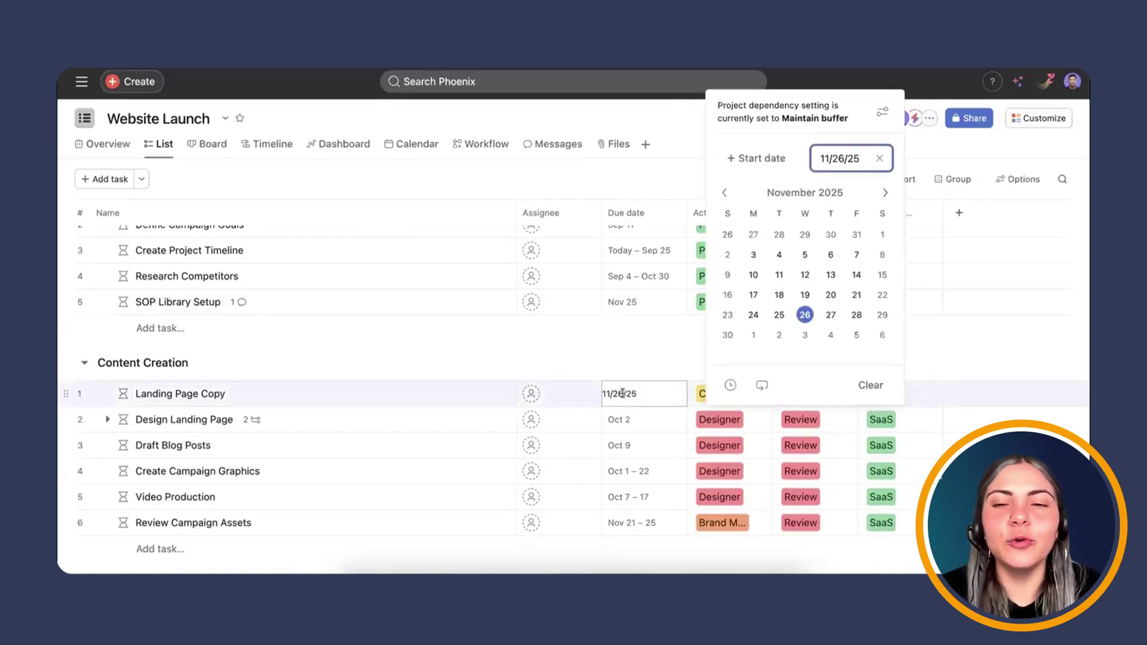
click(829, 315)
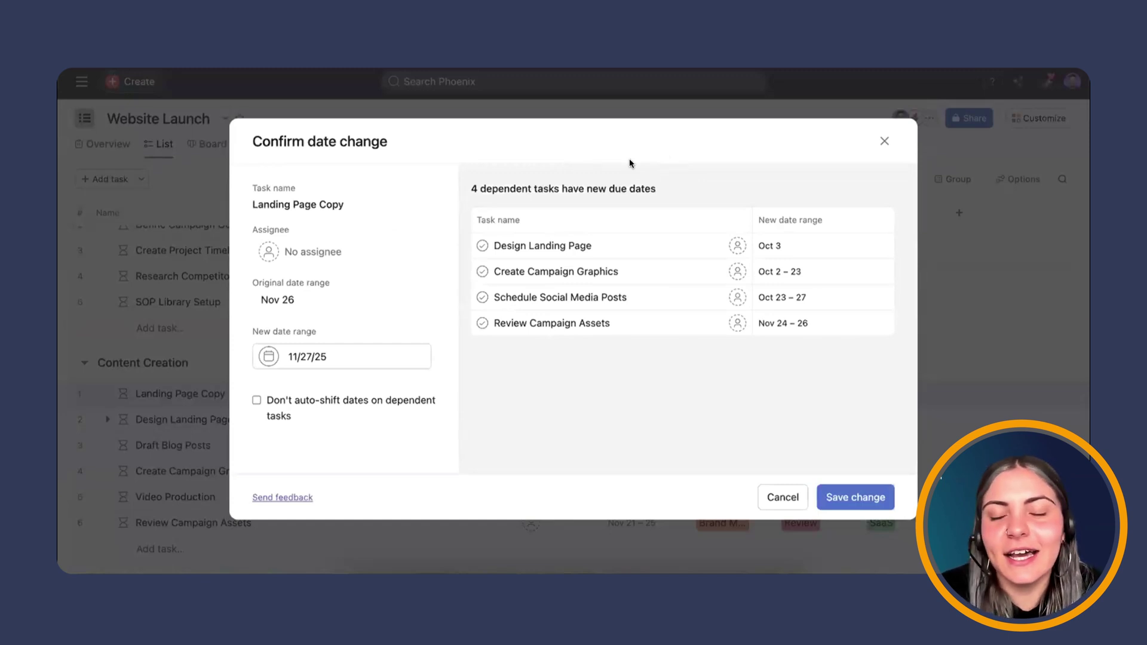
click(828, 501)
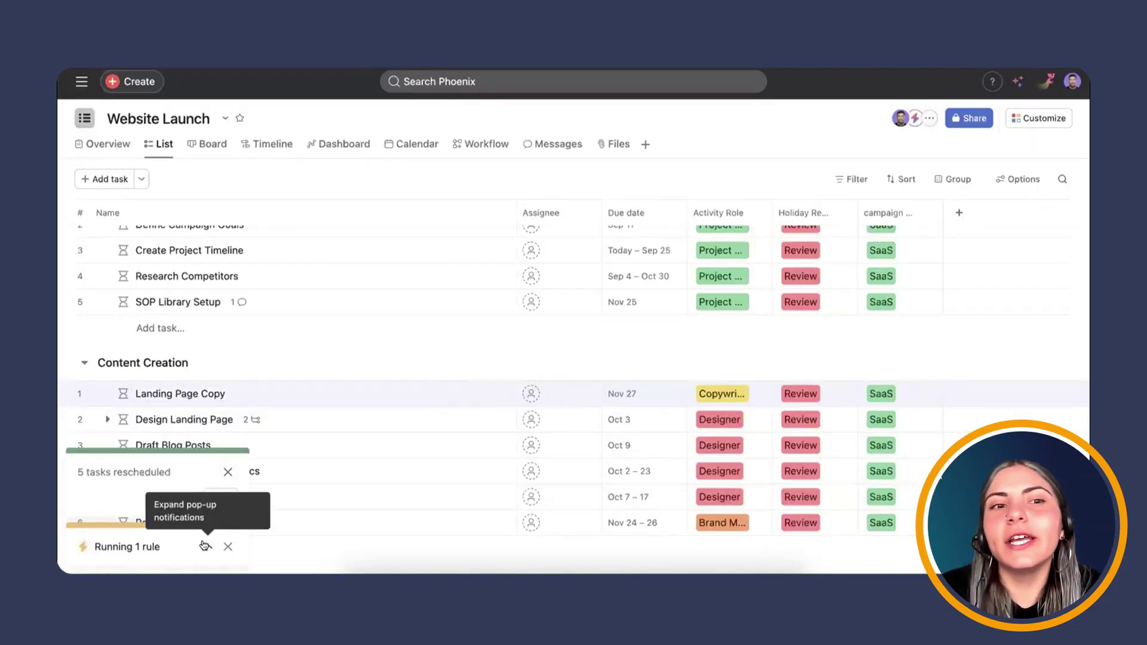
click(227, 472)
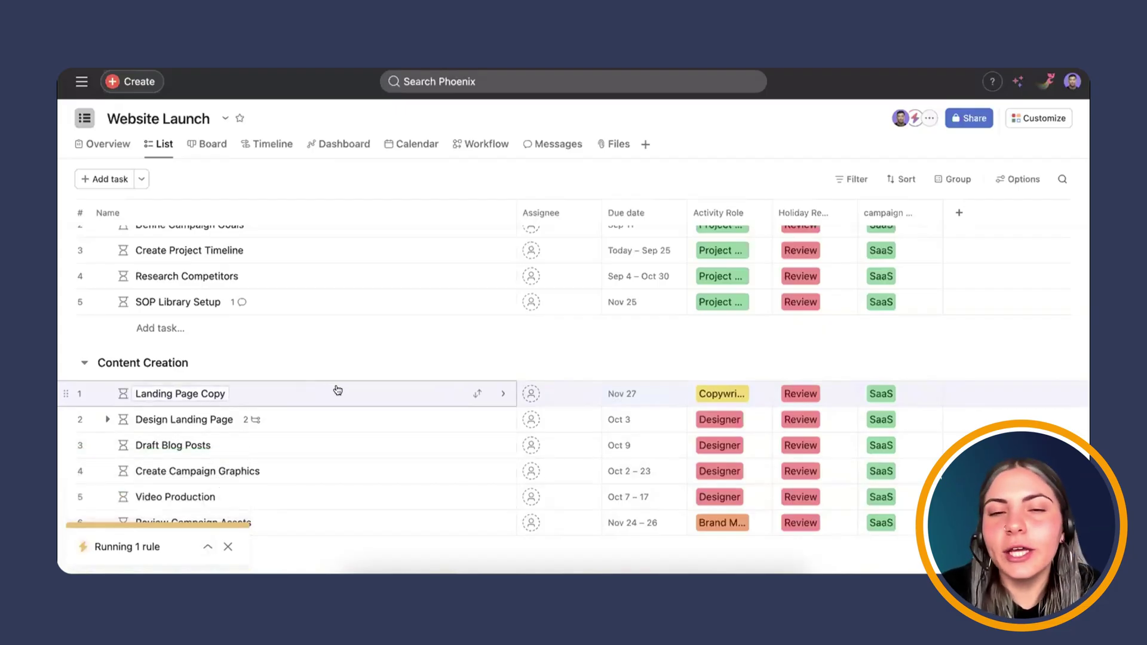
click(228, 546)
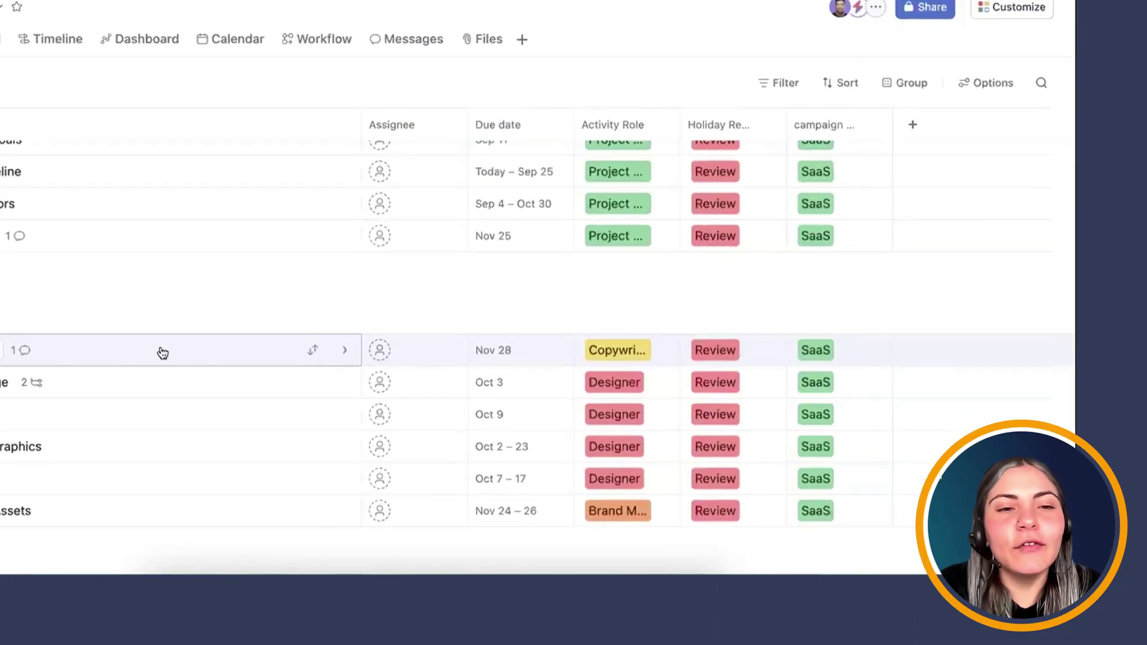
- Open the Landing Page Copy task and review its fields and activity for the rule's due date adjustment
click(163, 352)
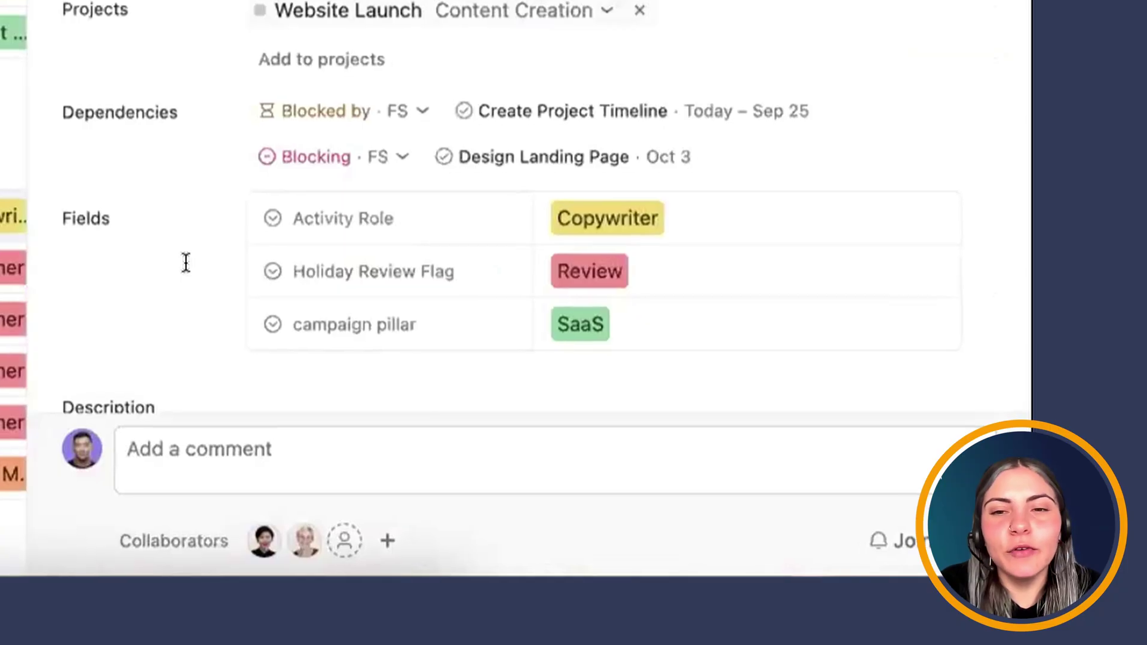
scroll(185, 263, down, 10)
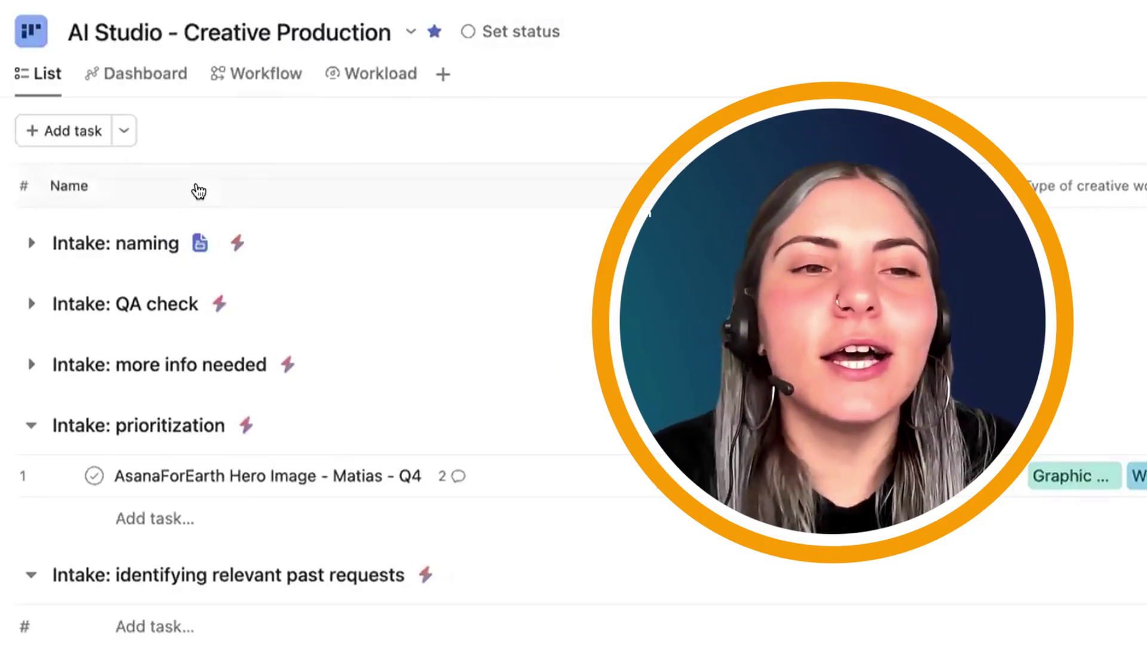
- Look through the AI Studio - Creative Production project's intake, planning and execution sections and the Hero Image request's priority and creative work fields
scroll(150, 335, down, 5)
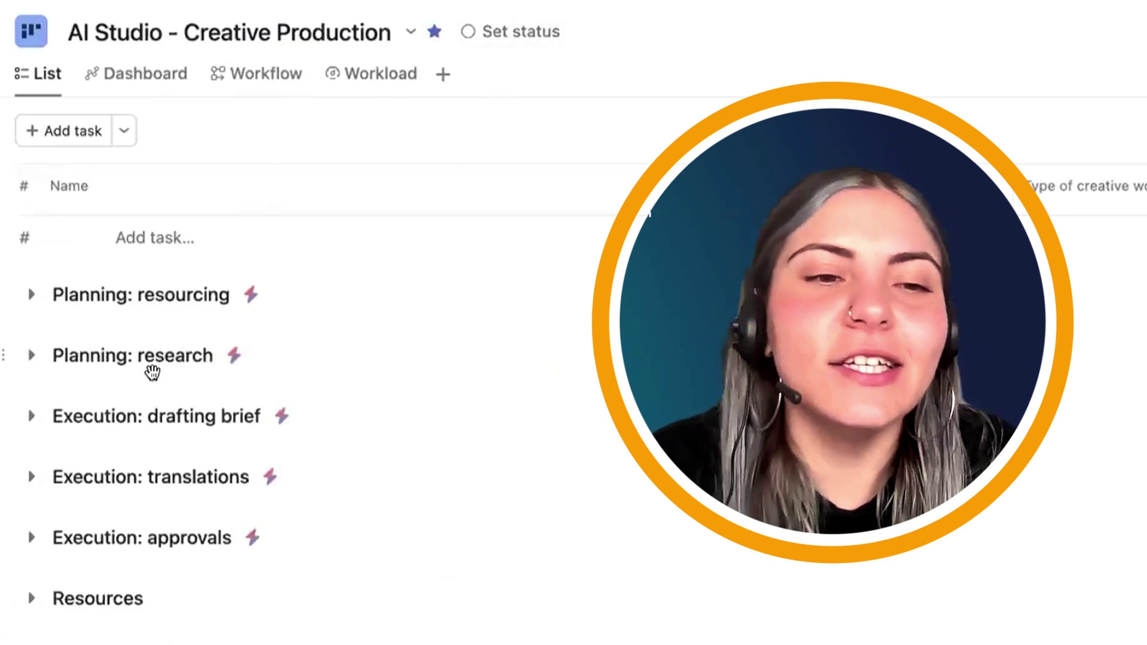
scroll(152, 567, up, 5)
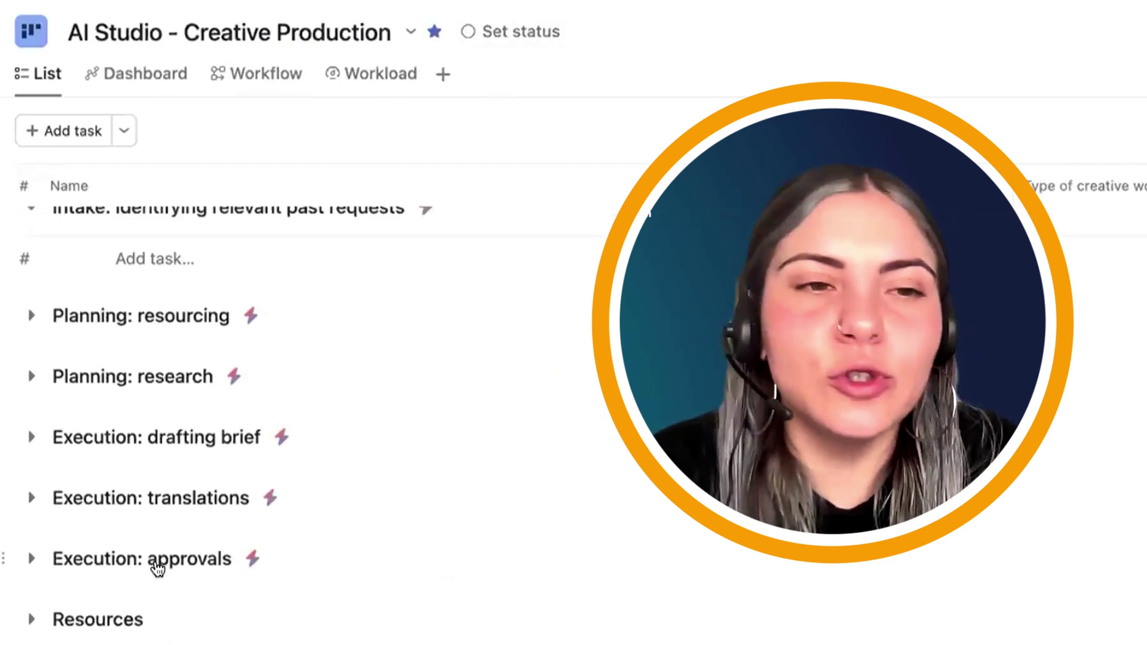
scroll(208, 273, down, 5)
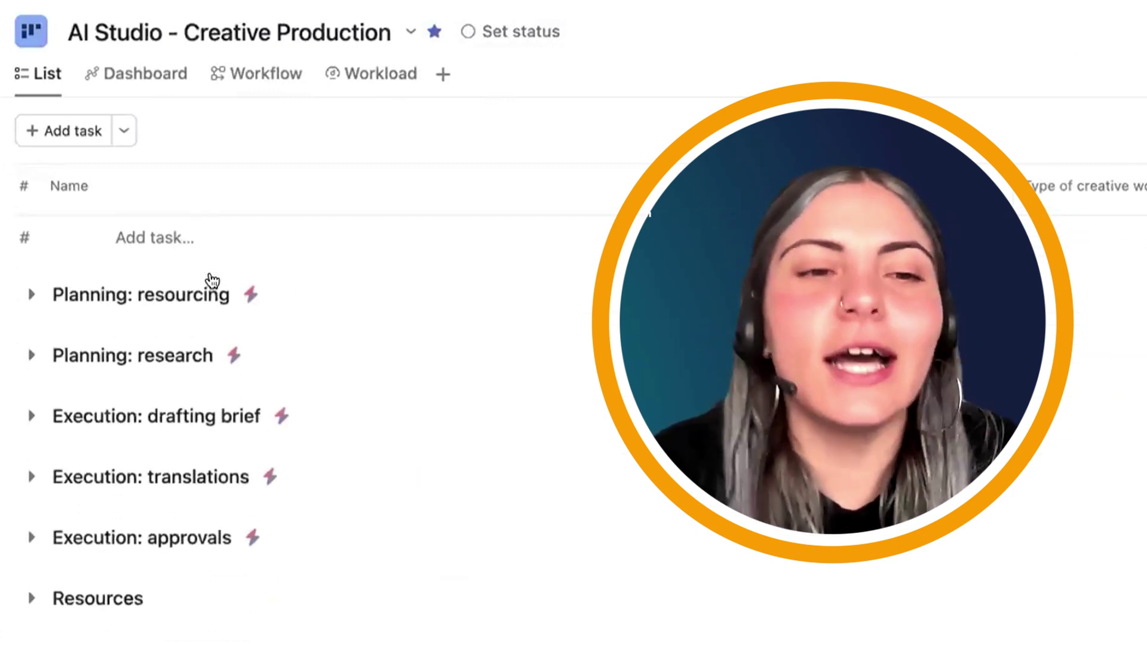
scroll(212, 280, up, 5)
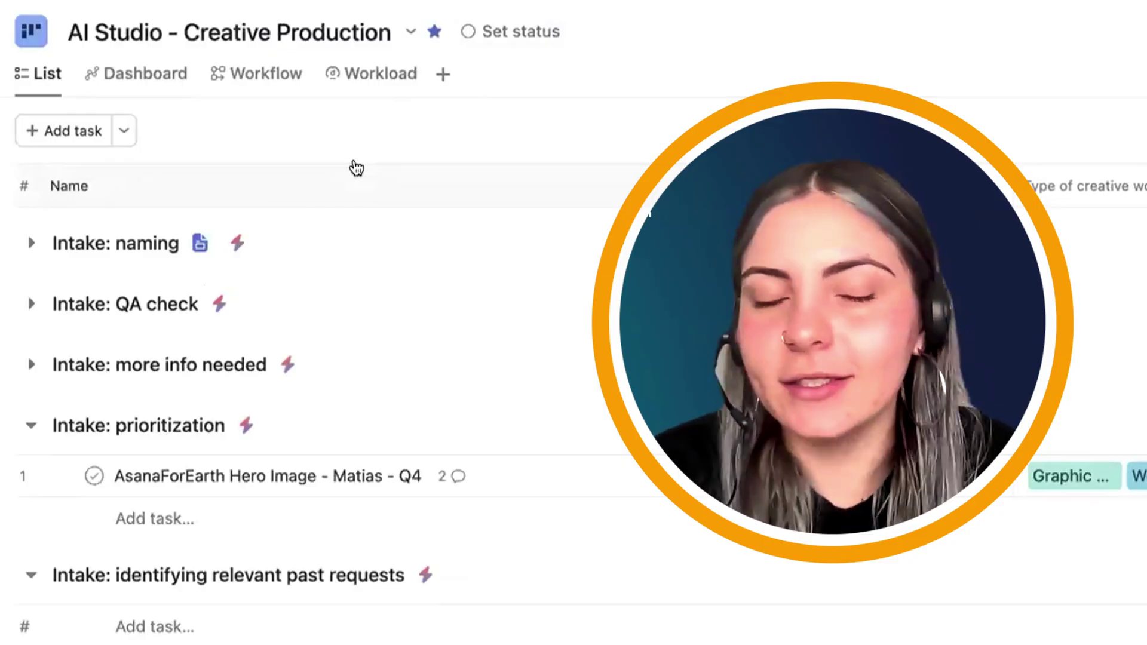
scroll(399, 309, down, 2)
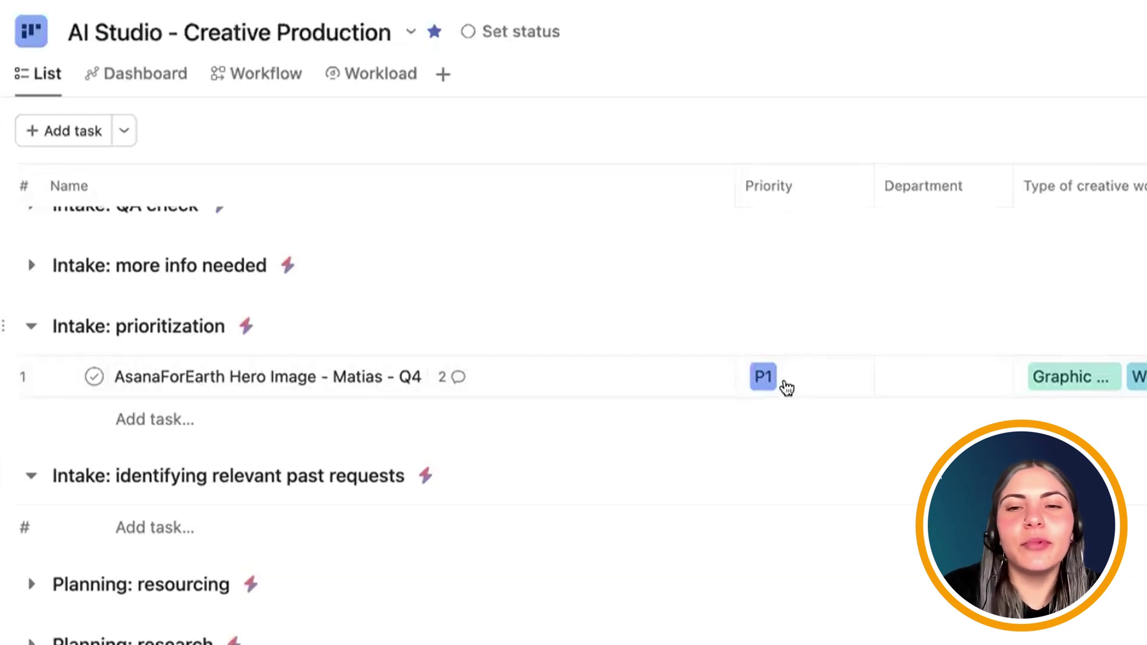
scroll(1069, 376, right, 10)
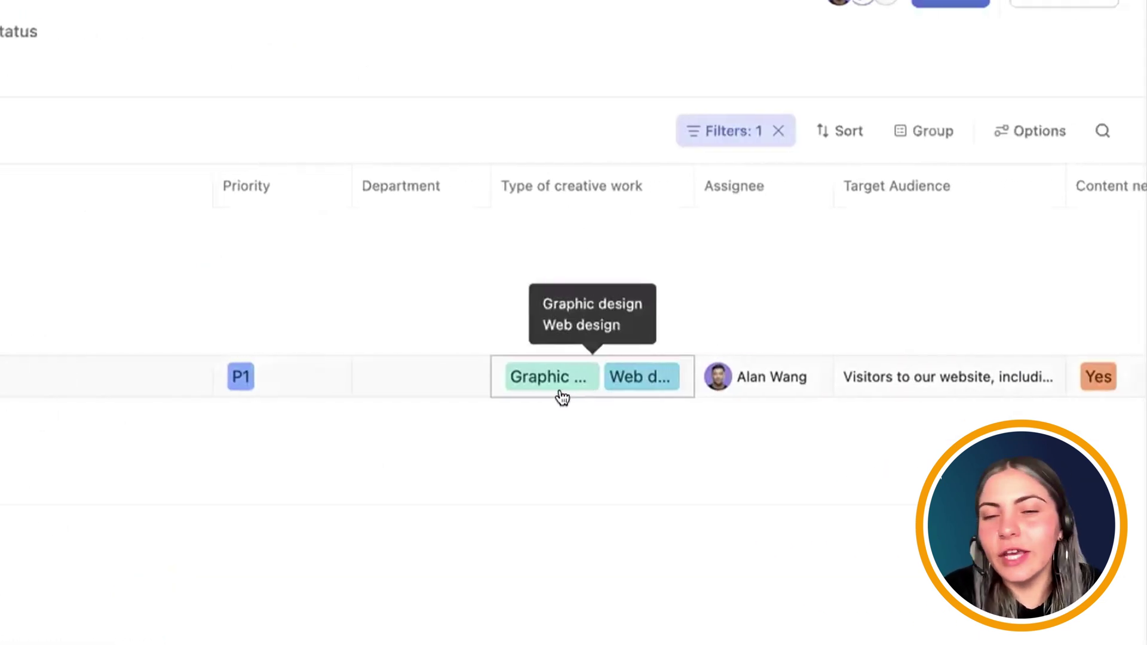
- Look over the Hero Image request's assignee, target audience and due date fields, review its details and activity in the opened task, and close it
scroll(557, 390, right, 2)
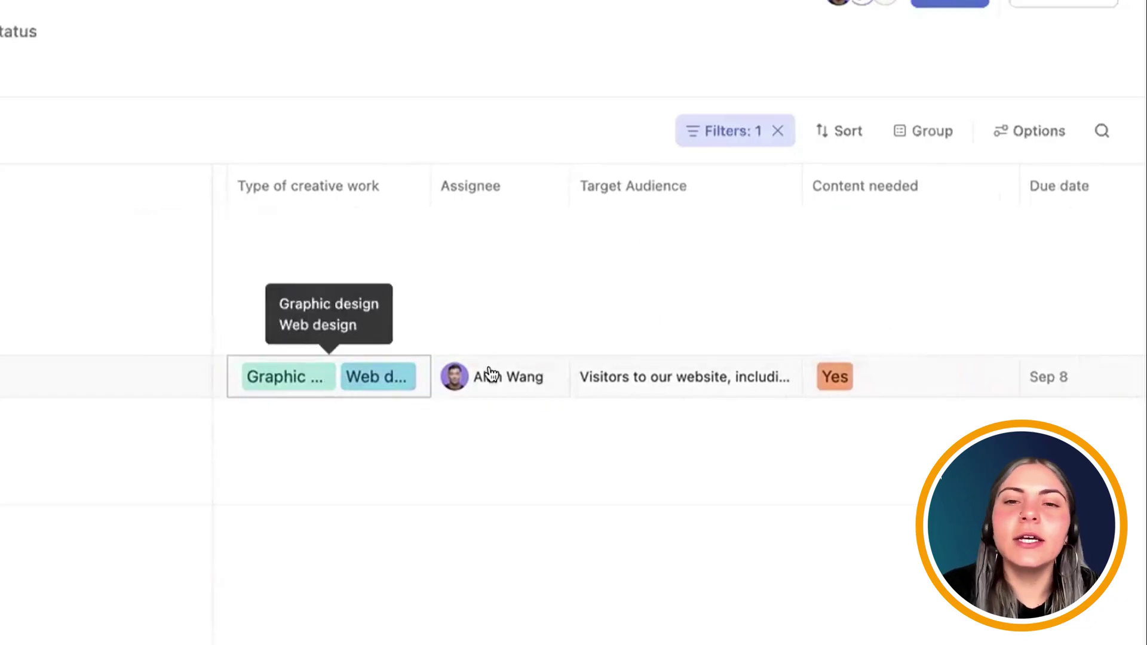
click(687, 386)
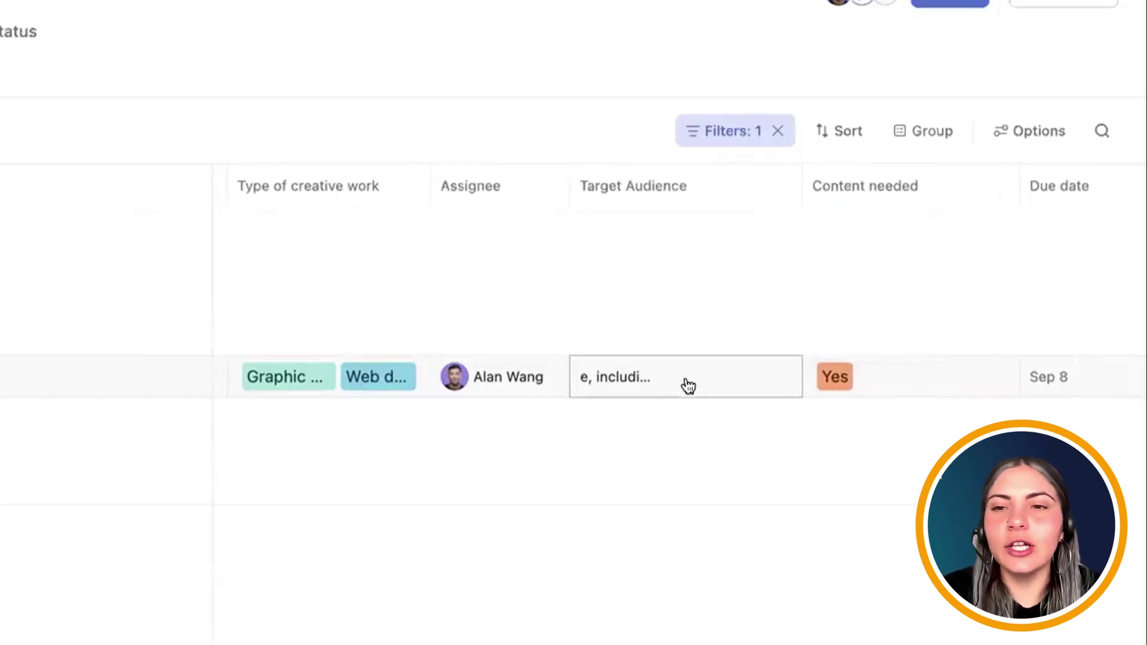
click(82, 382)
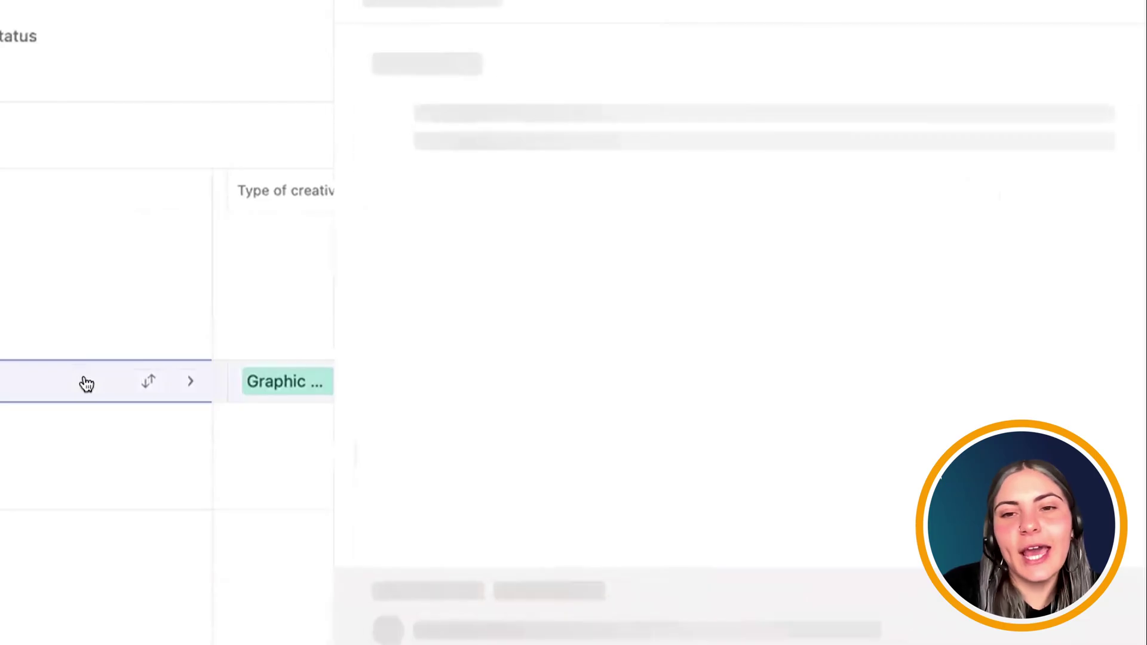
scroll(590, 340, down, 15)
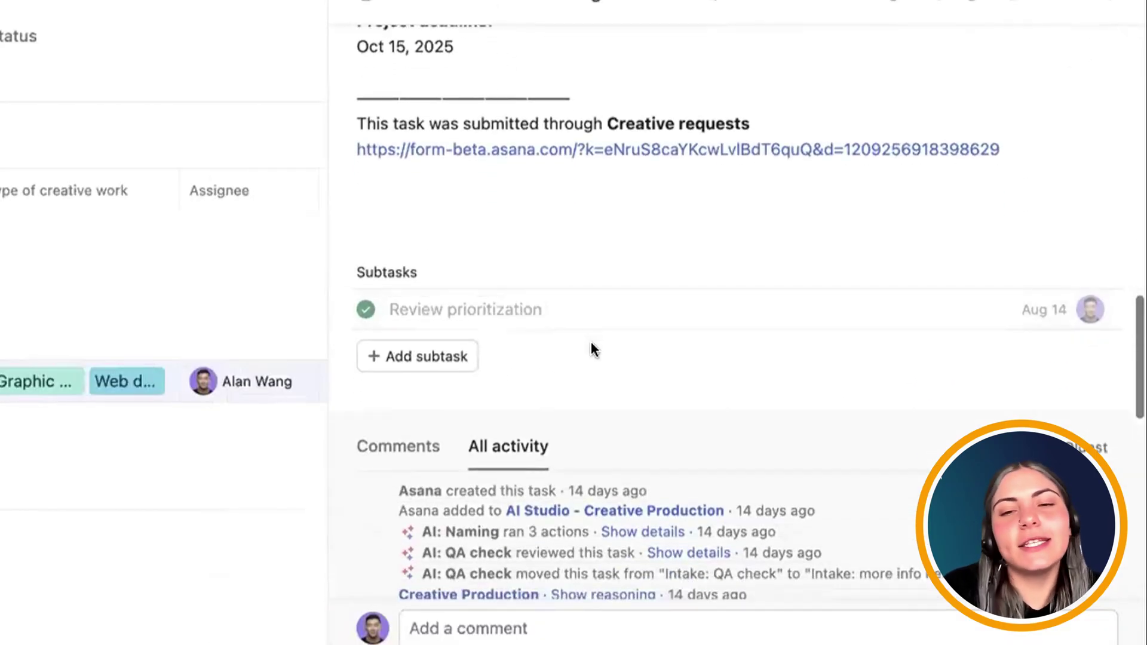
key(Escape)
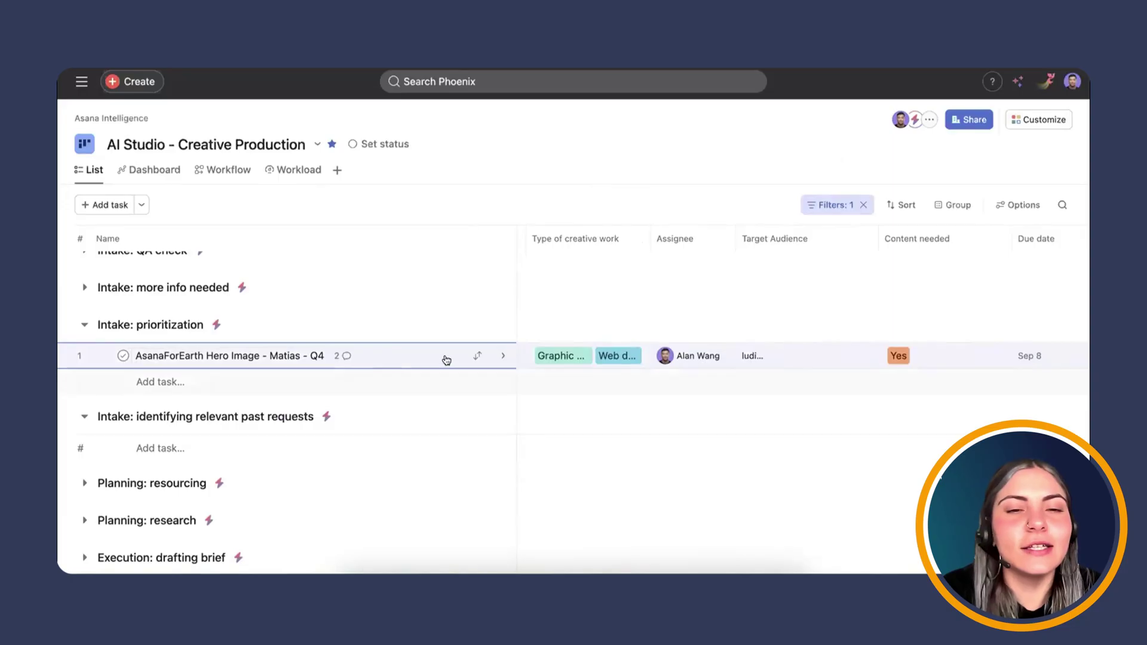
- Move the AsanaForEarth Hero Image task to the Intake: identifying relevant past requests section
click(476, 357)
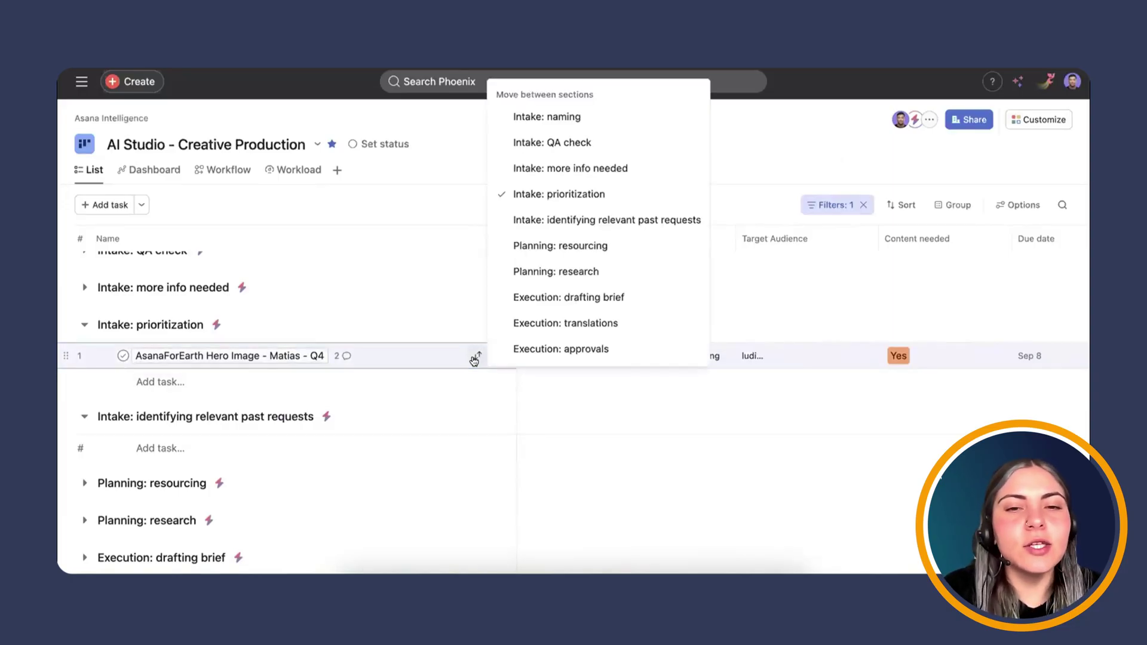
click(503, 222)
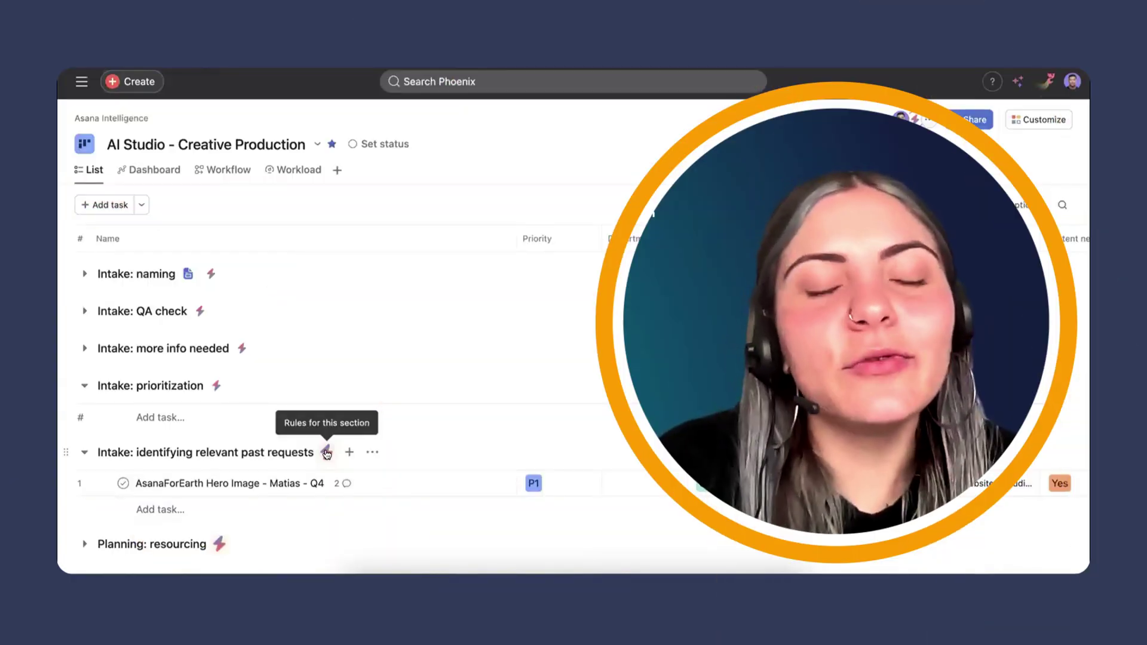
- Open the section's AI: Identify relevant past requests rule, review its trigger, conditions and actions, and read its AI guidance before minimizing it
click(326, 452)
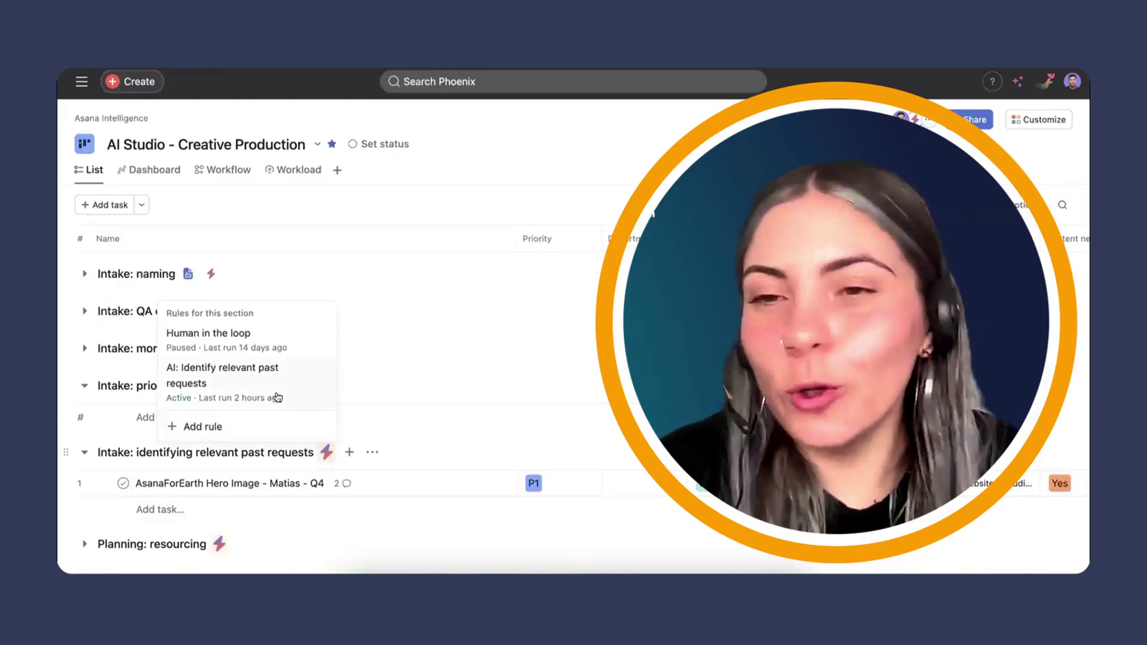
click(262, 387)
click(632, 206)
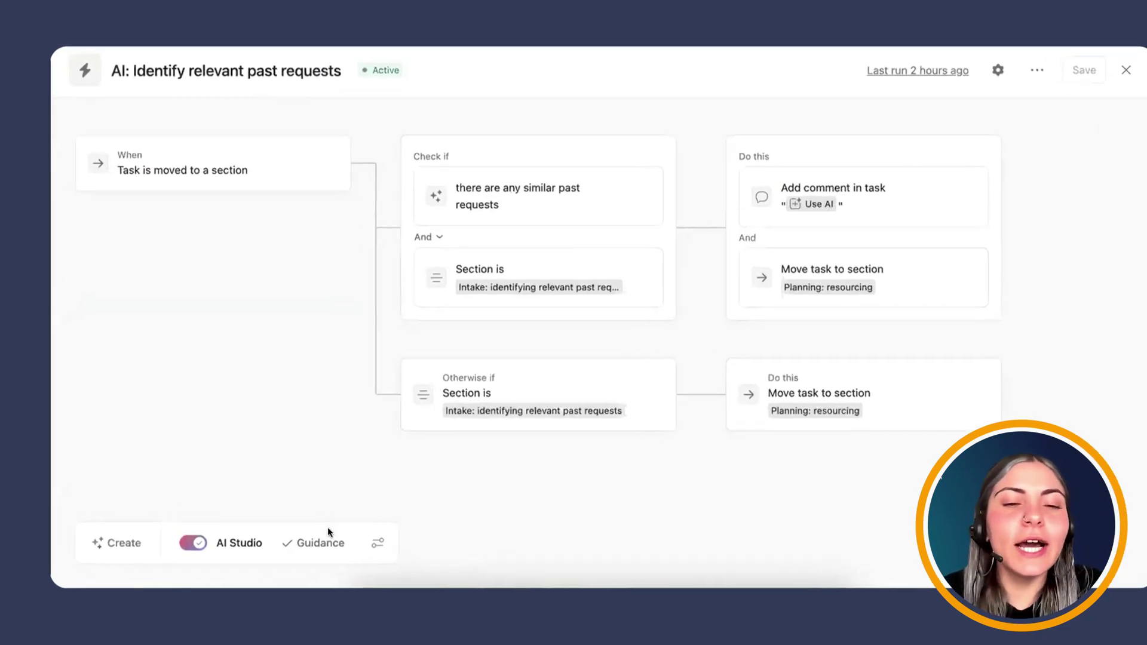
click(321, 541)
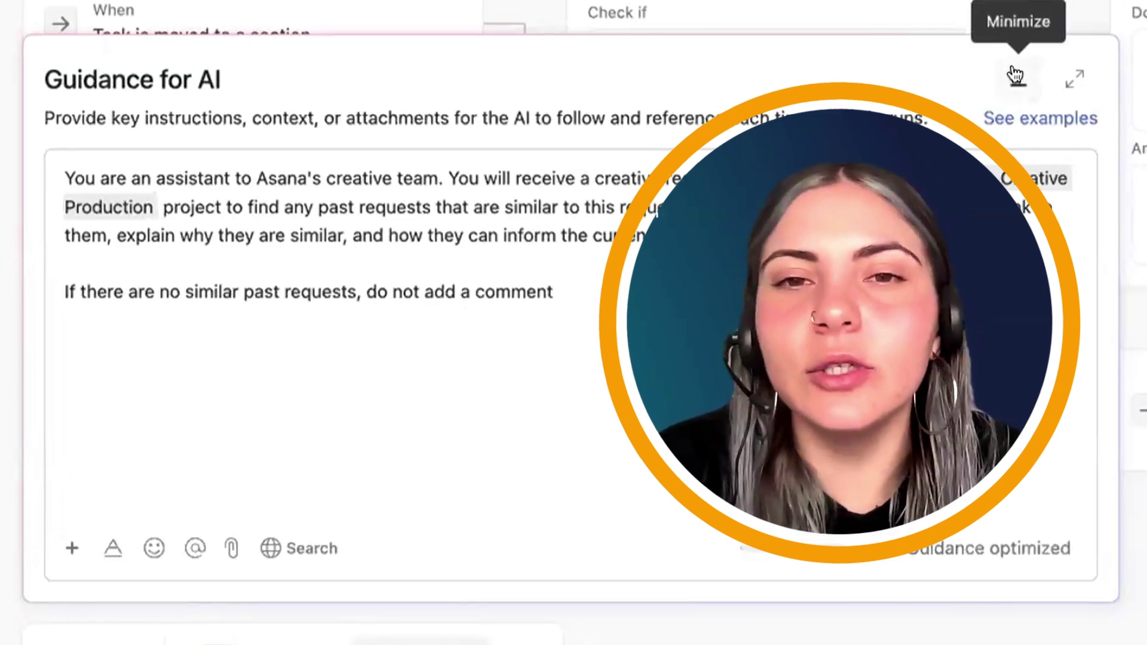
click(1015, 75)
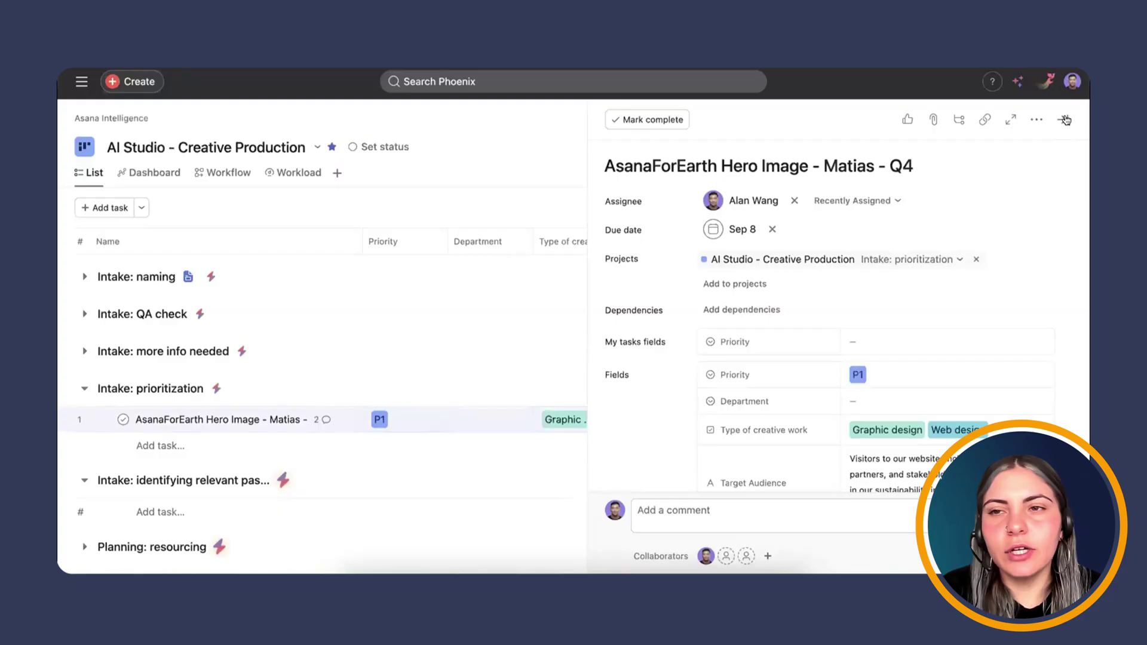
- Close the Hero Image task, move it from Intake: prioritization to Intake: identifying relevant past requests, and collapse the running rule notification
key(Escape)
drag(227, 416, 124, 511)
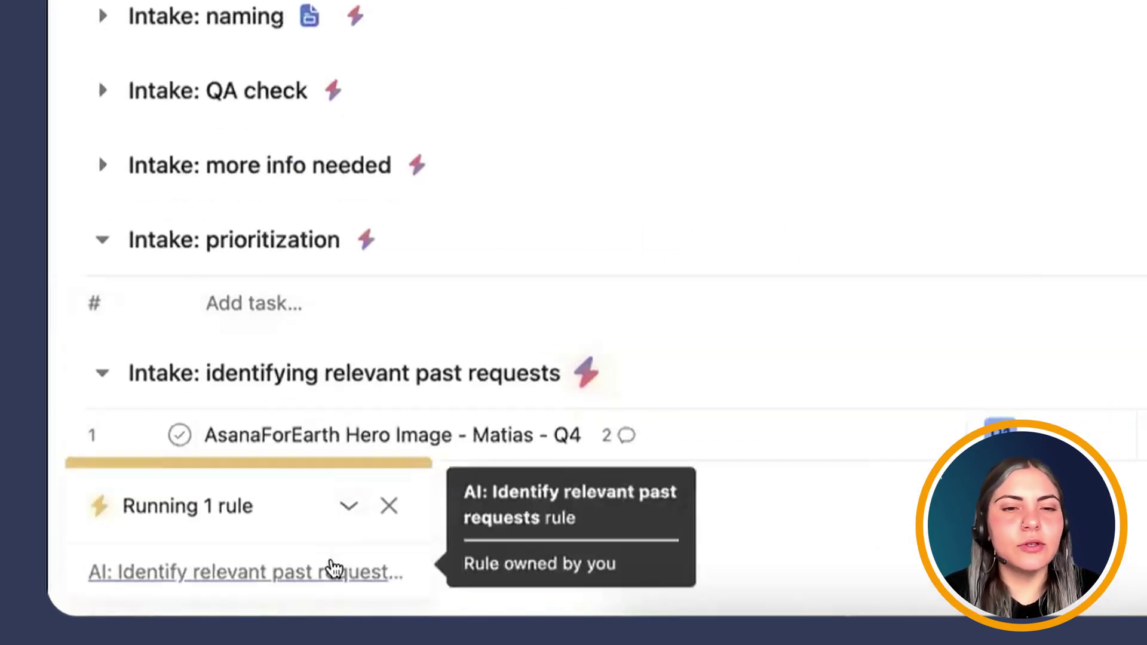
click(345, 512)
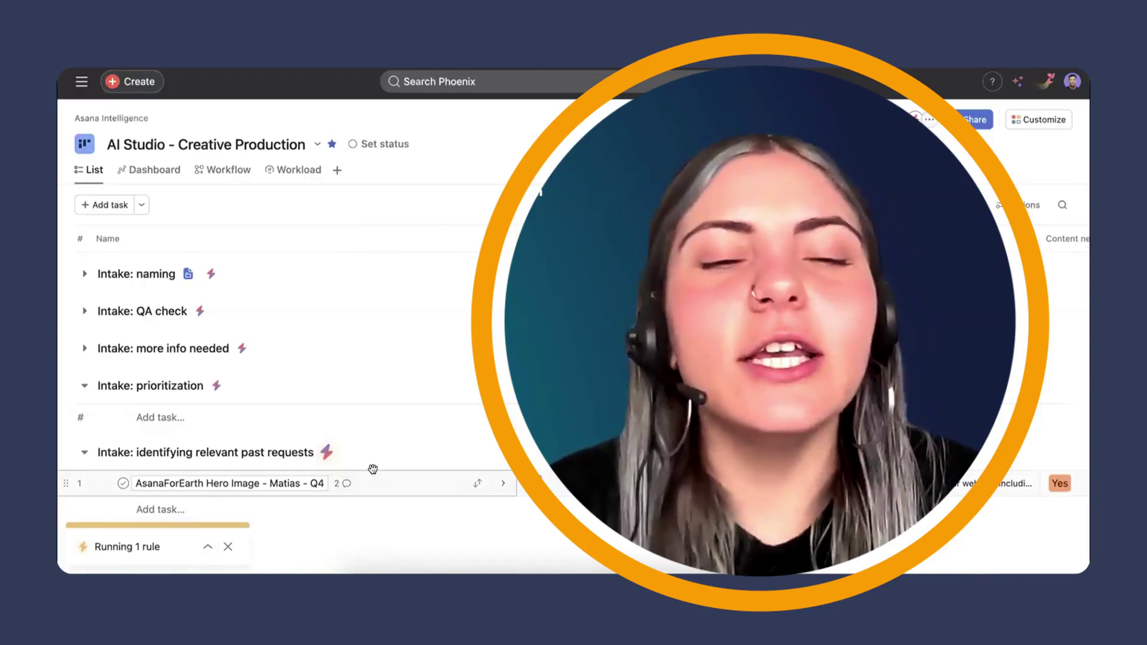
- Expand the Planning: resourcing section, open the Hero Image task, and check the AI rule's comment for the linked similar past request
scroll(373, 469, down, 5)
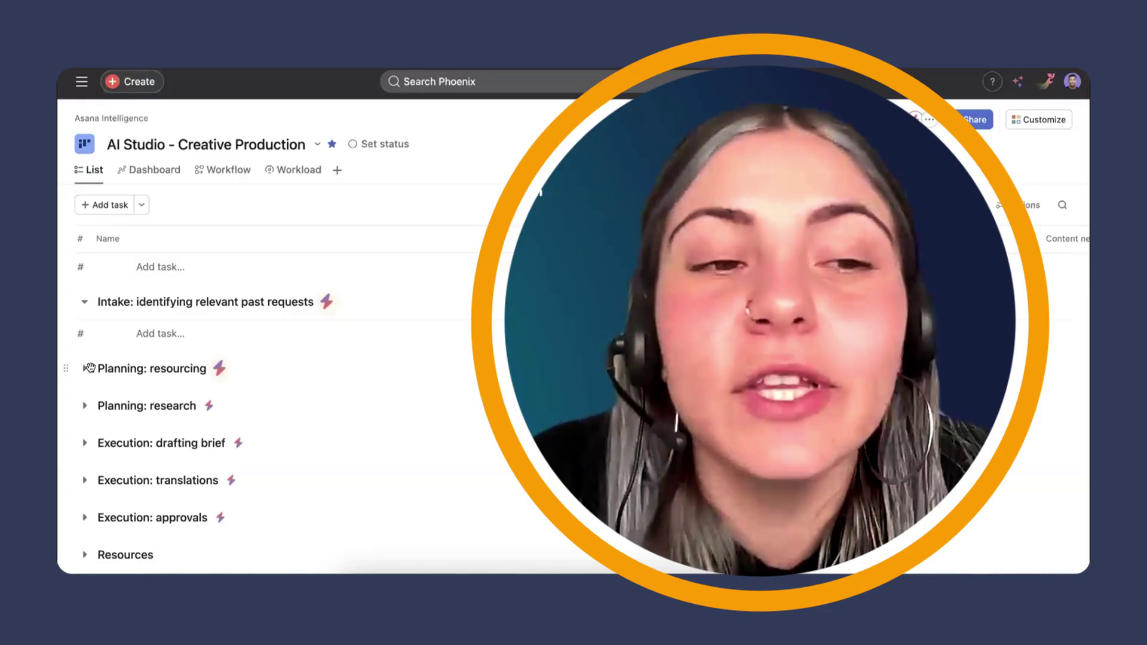
click(84, 368)
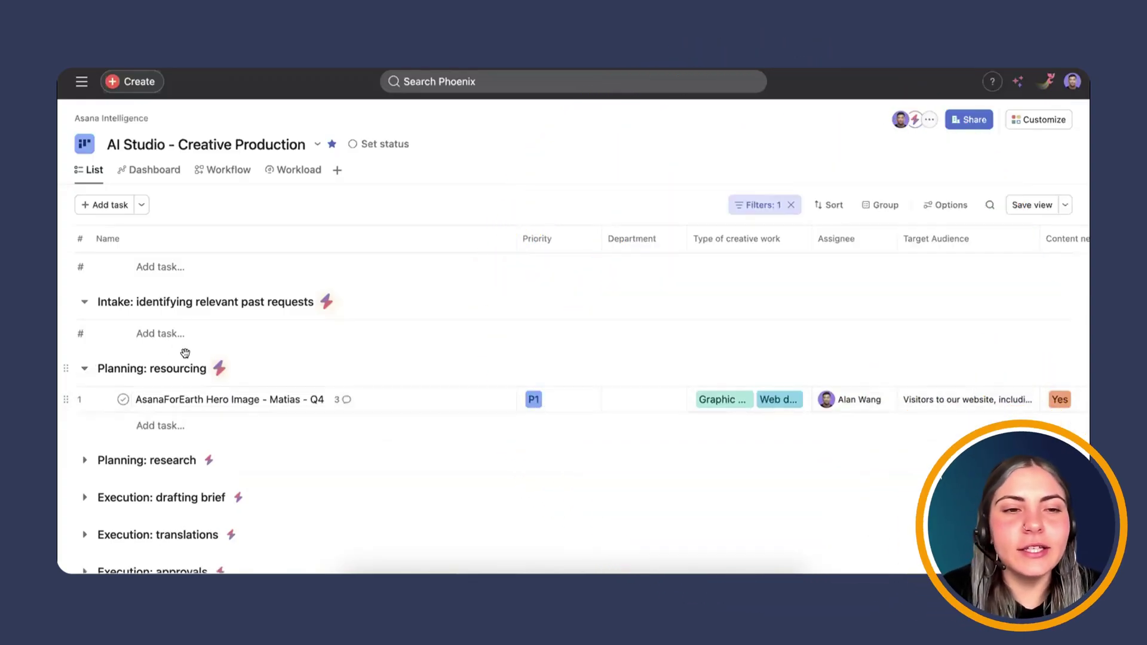
click(389, 397)
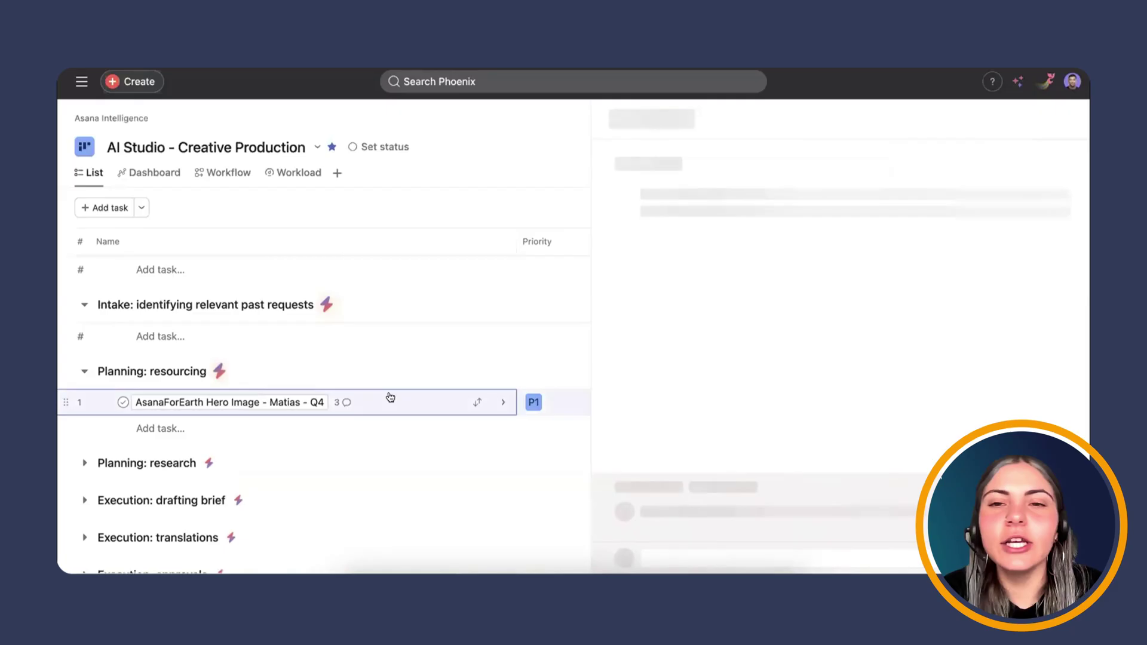
scroll(738, 375, down, 15)
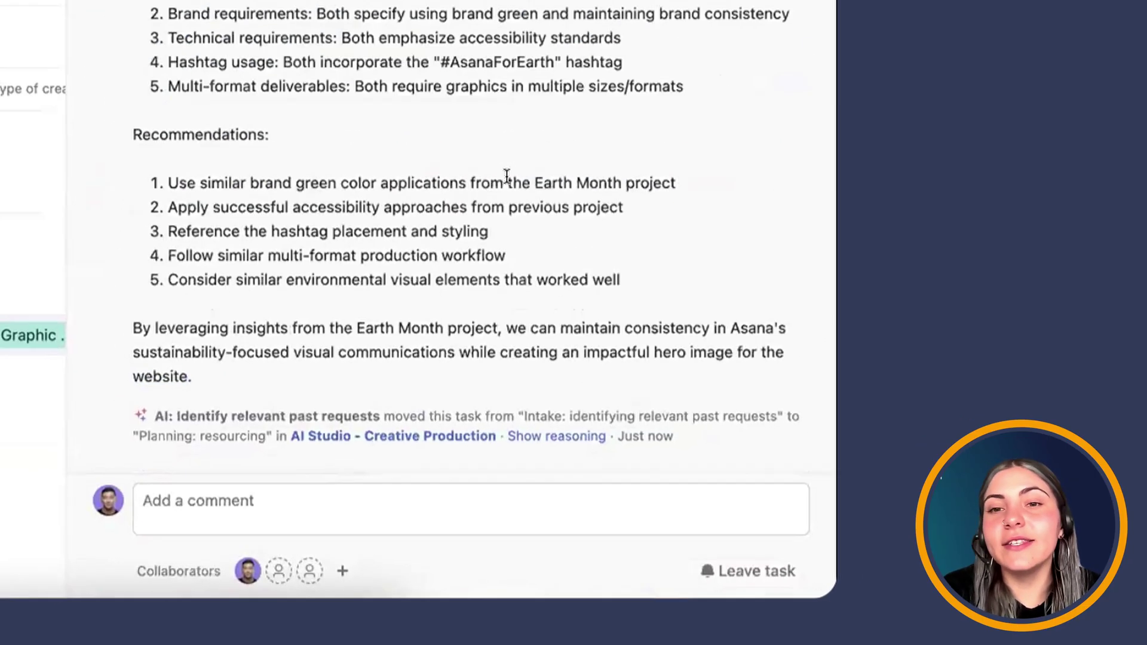
scroll(506, 175, up, 10)
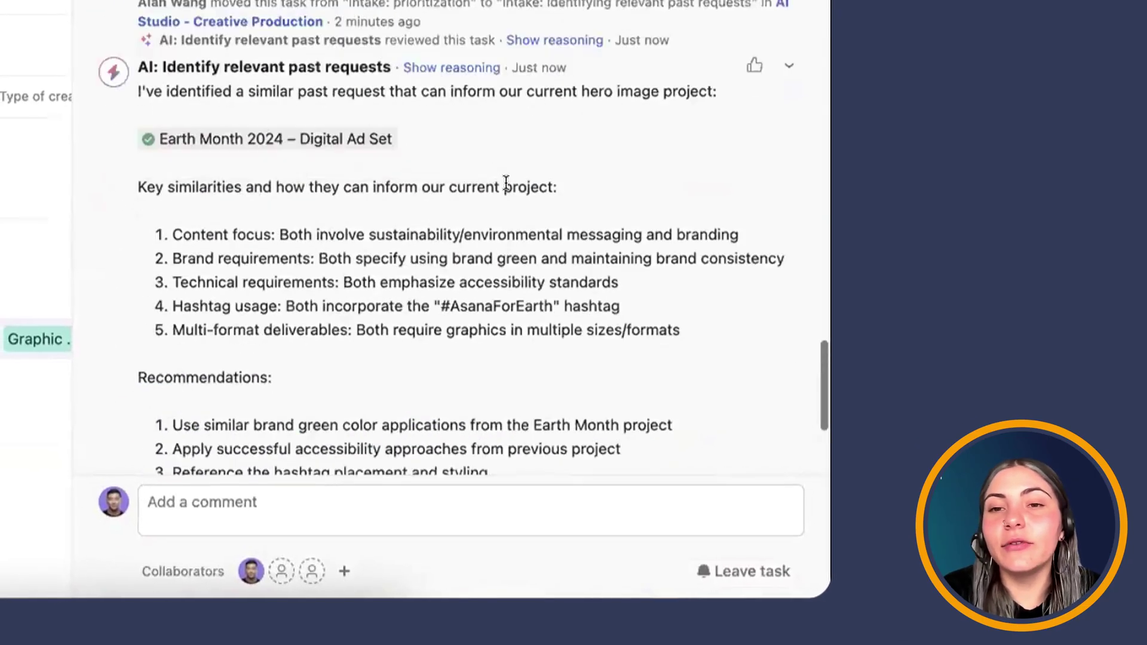
scroll(389, 314, down, 5)
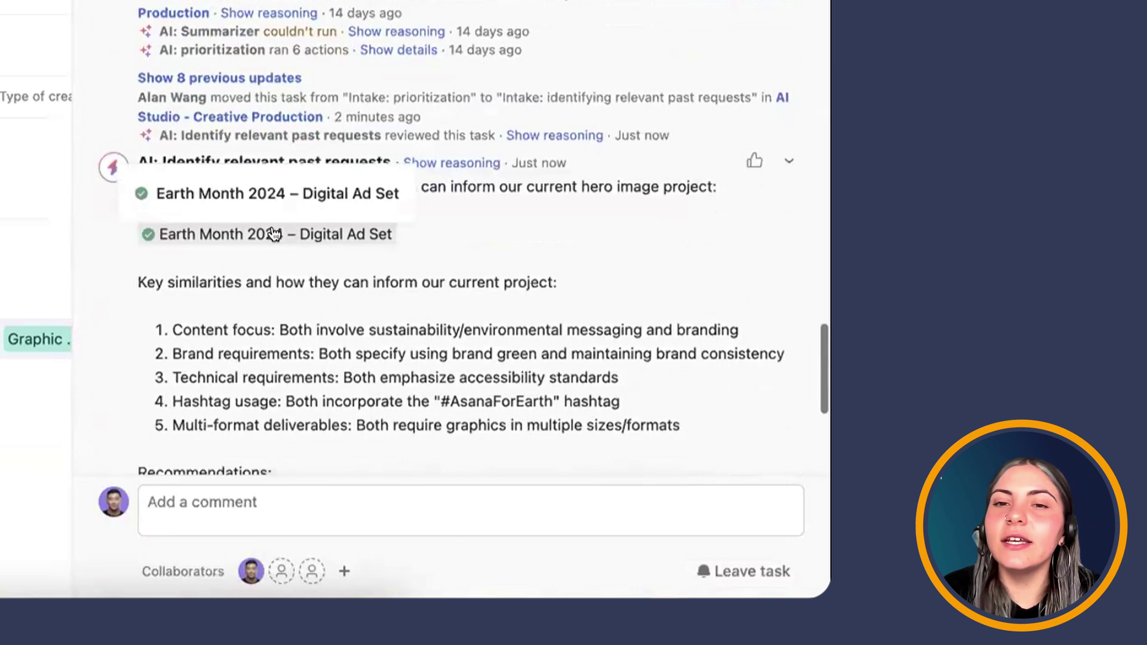
right_click(277, 236)
click(349, 179)
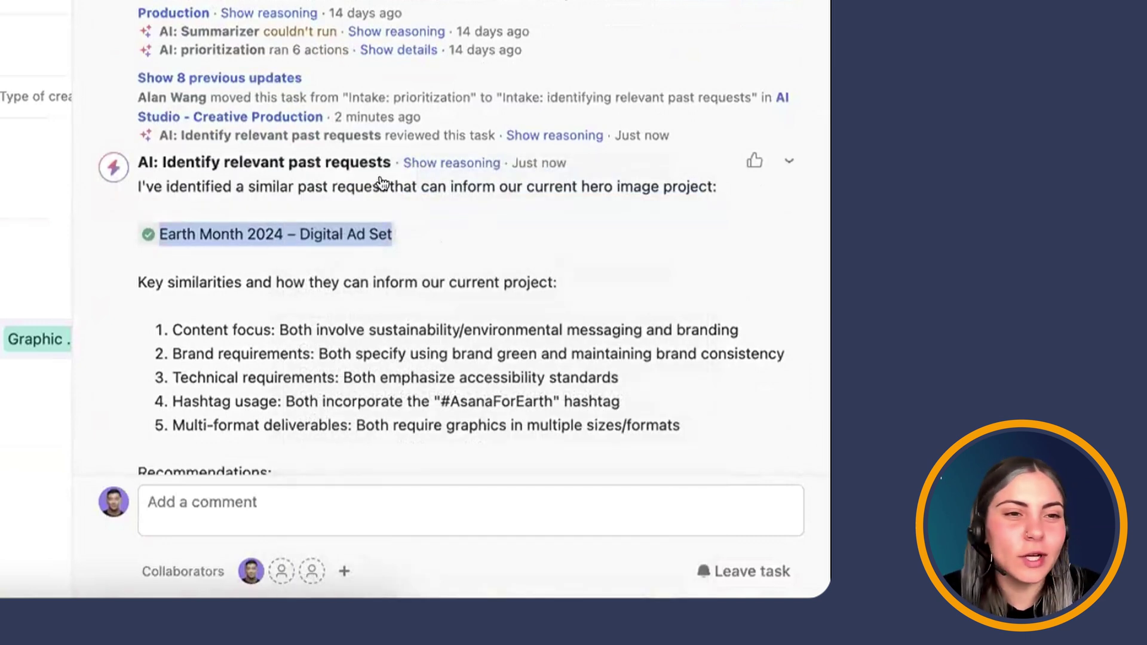
click(410, 227)
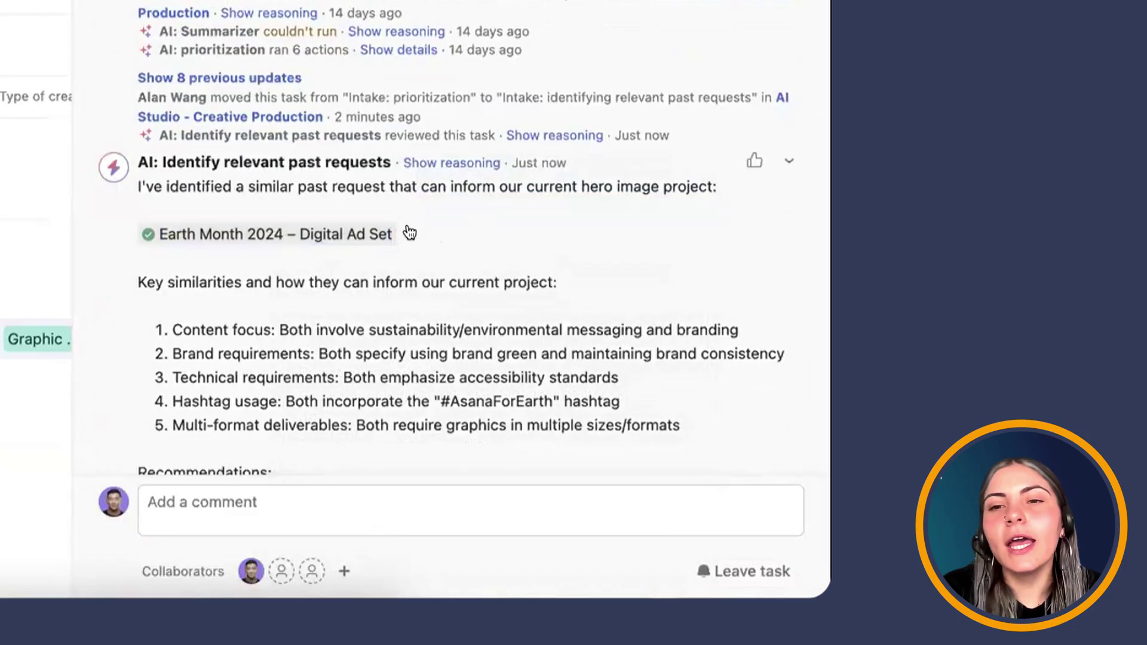
- Read the AI comment's key similarities, recommendations and closing summary, along with the rule's activity entries below it
scroll(409, 226, down, 4)
scroll(409, 225, down, 2)
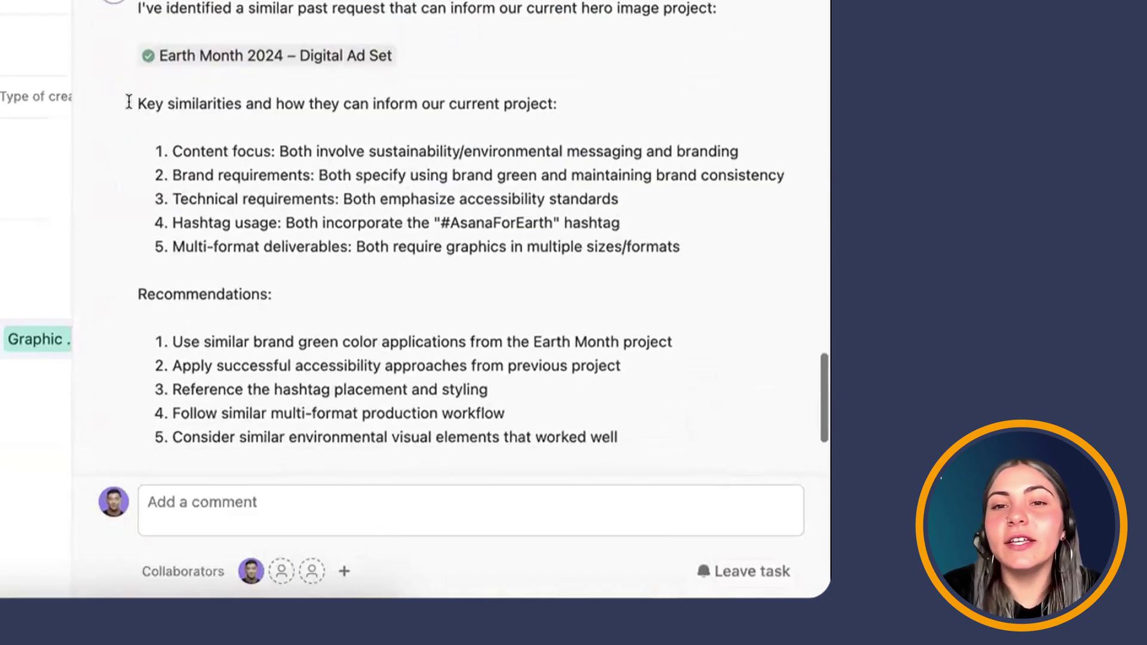
drag(136, 7, 590, 102)
click(590, 101)
scroll(281, 110, down, 1)
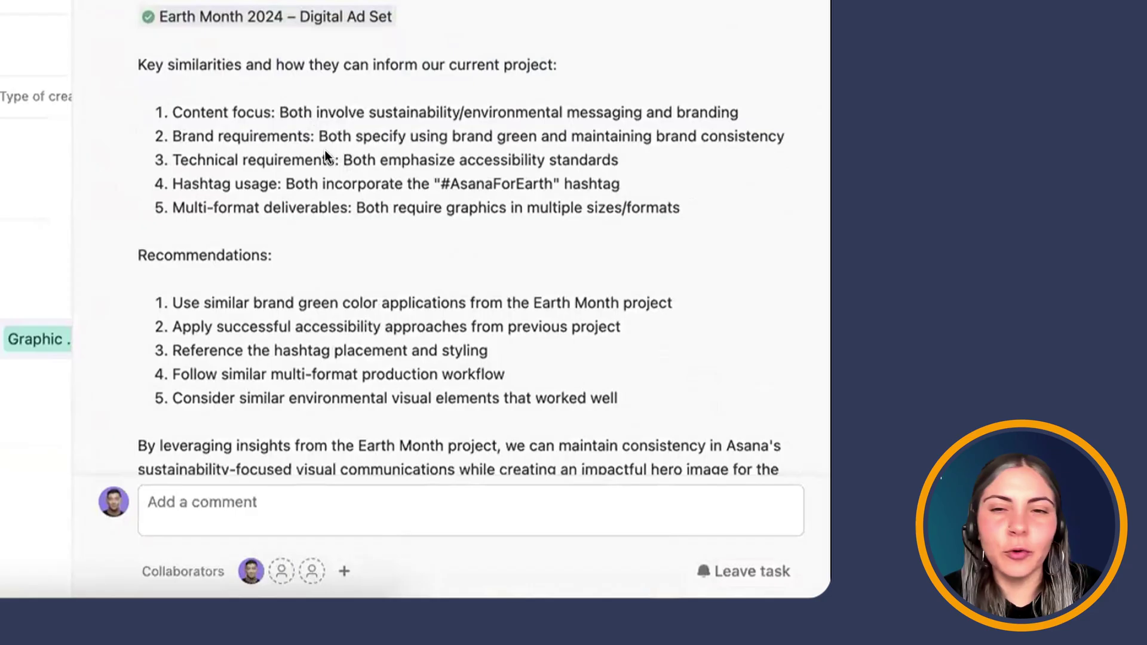
scroll(325, 157, down, 2)
drag(131, 187, 340, 197)
scroll(341, 195, down, 1)
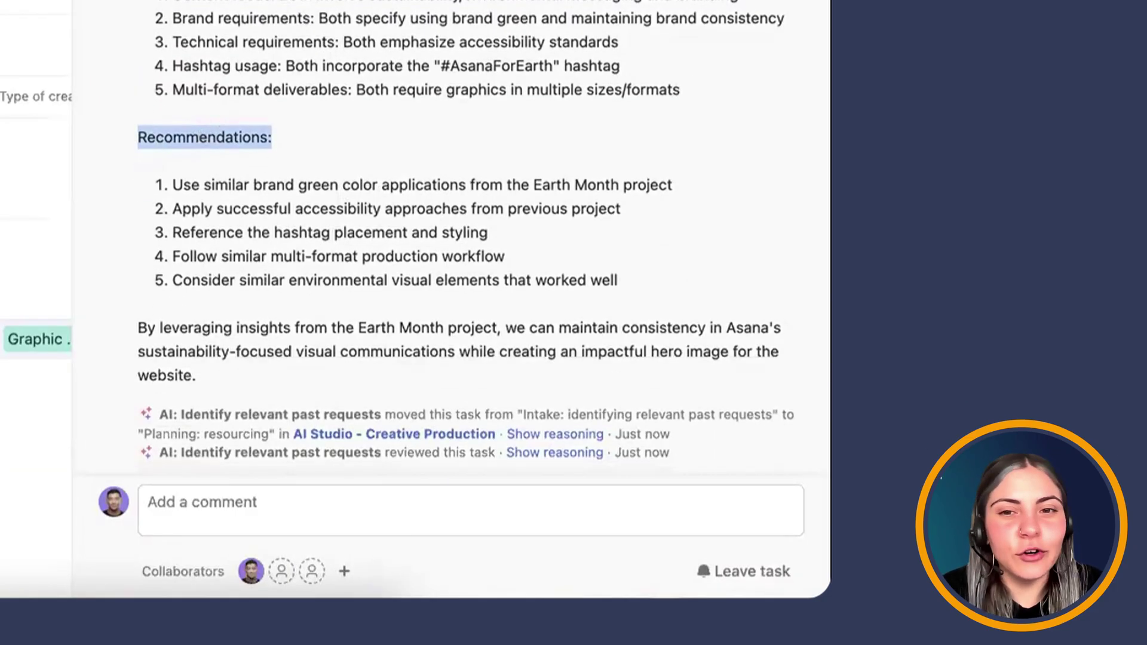
scroll(251, 142, down, 1)
drag(160, 311, 165, 312)
click(165, 313)
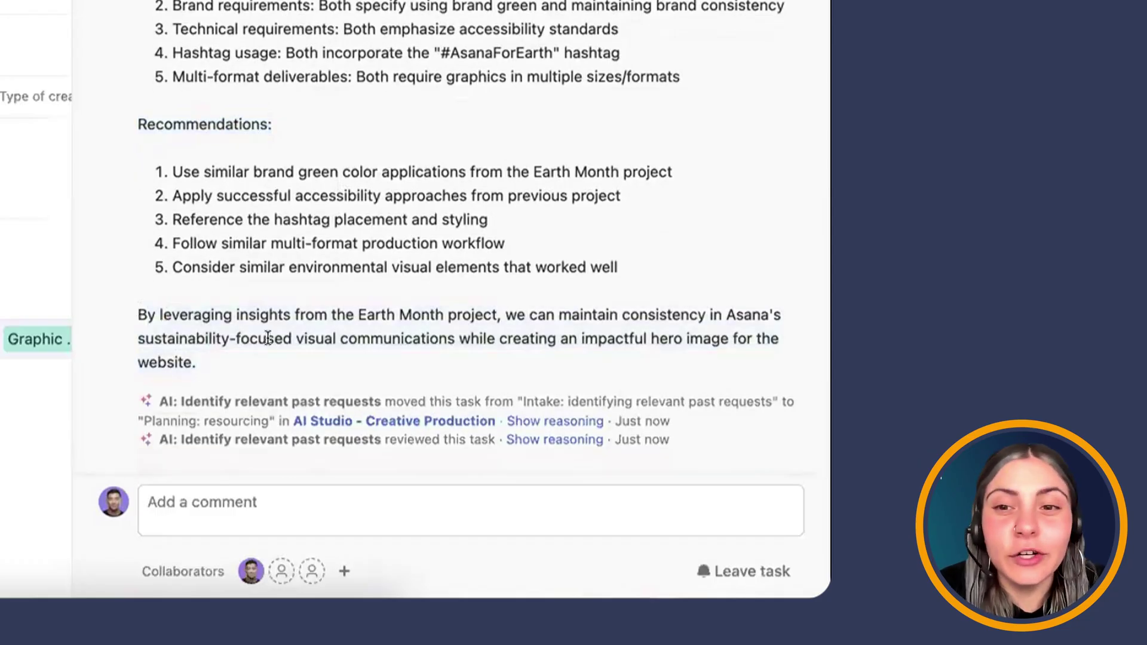